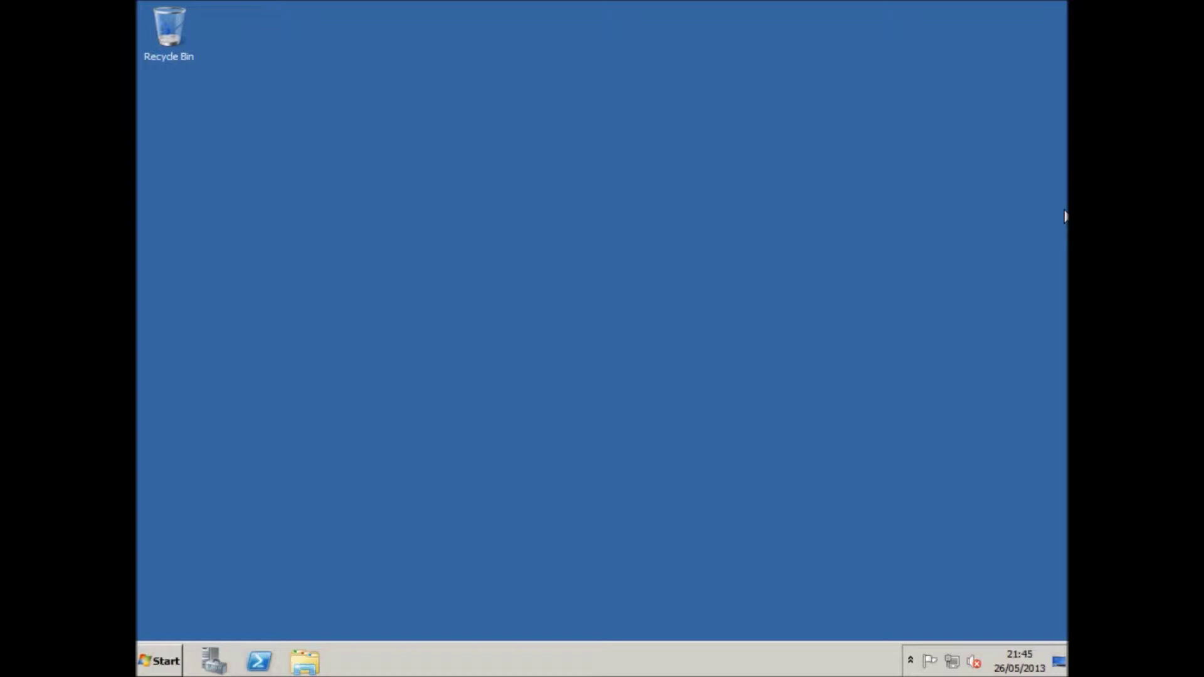
# Confirm the Windows Server 2008 VM's network adapter stays Bridged, closing settings without saving.
pyautogui.moveTo(1064, 216); pyautogui.dragTo(681, 113)
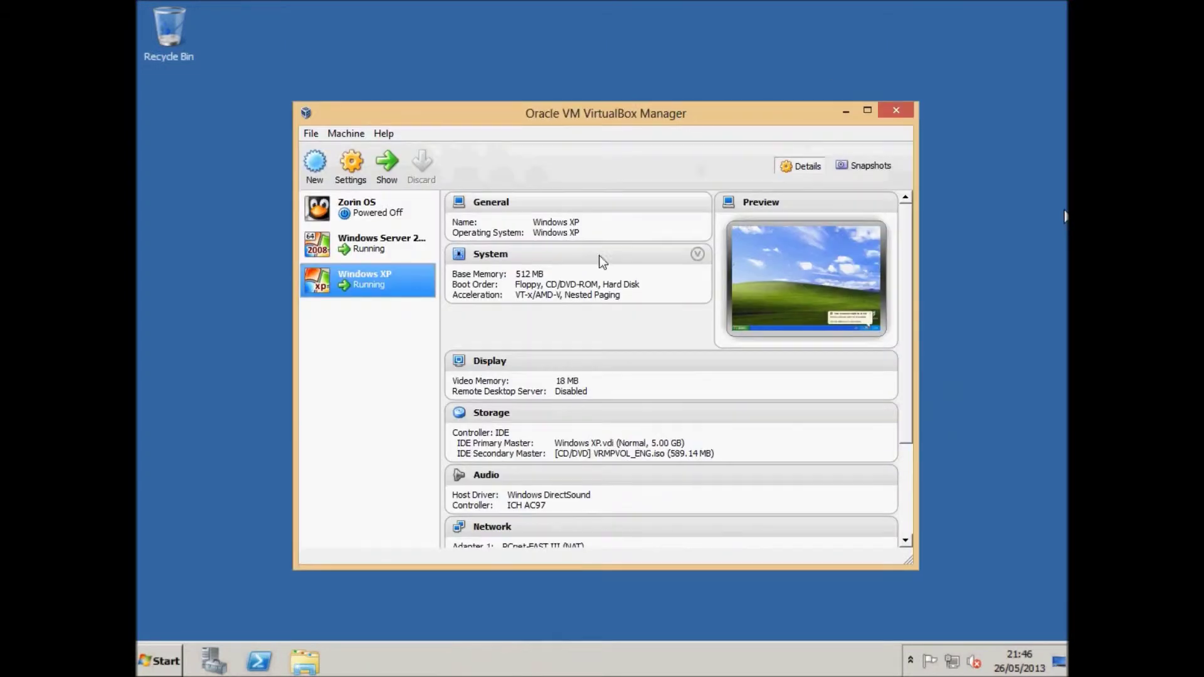
pyautogui.rightClick(384, 280)
pyautogui.click(351, 247)
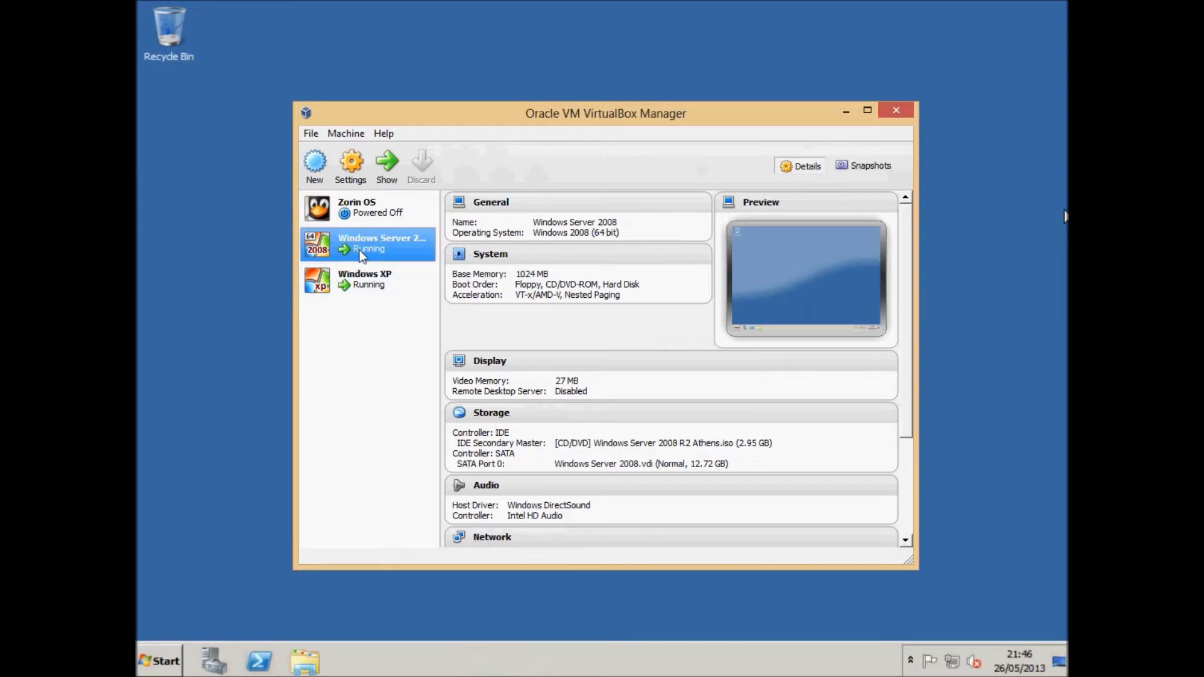
pyautogui.rightClick(368, 247)
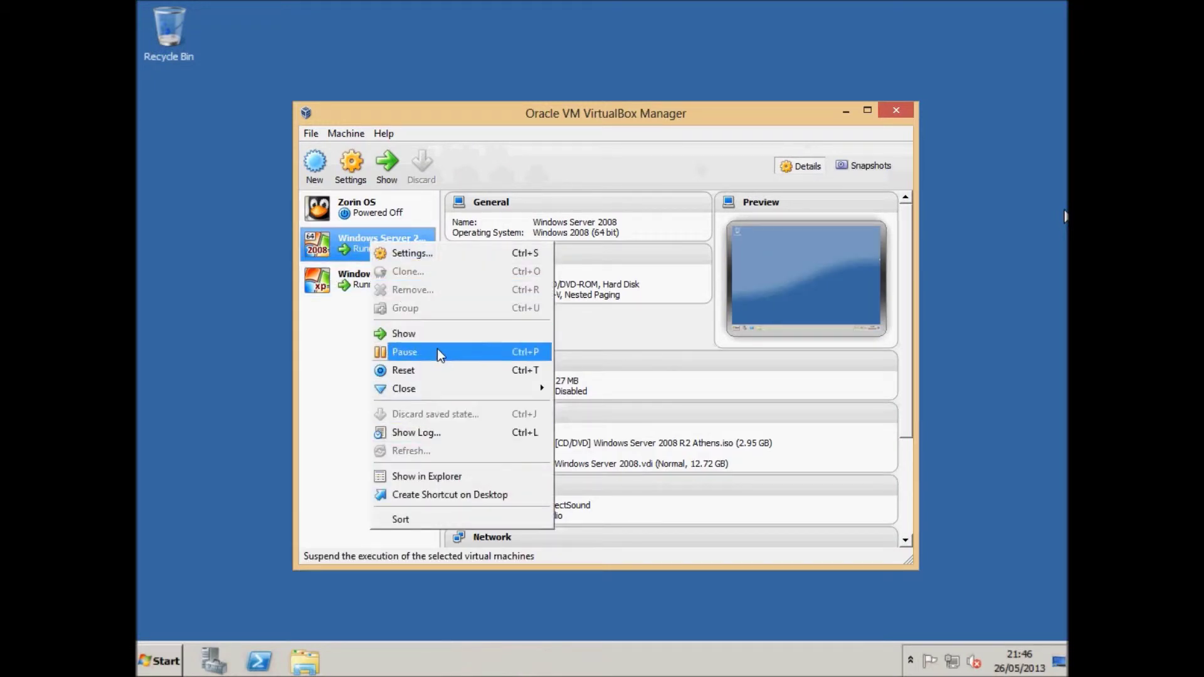
pyautogui.click(414, 253)
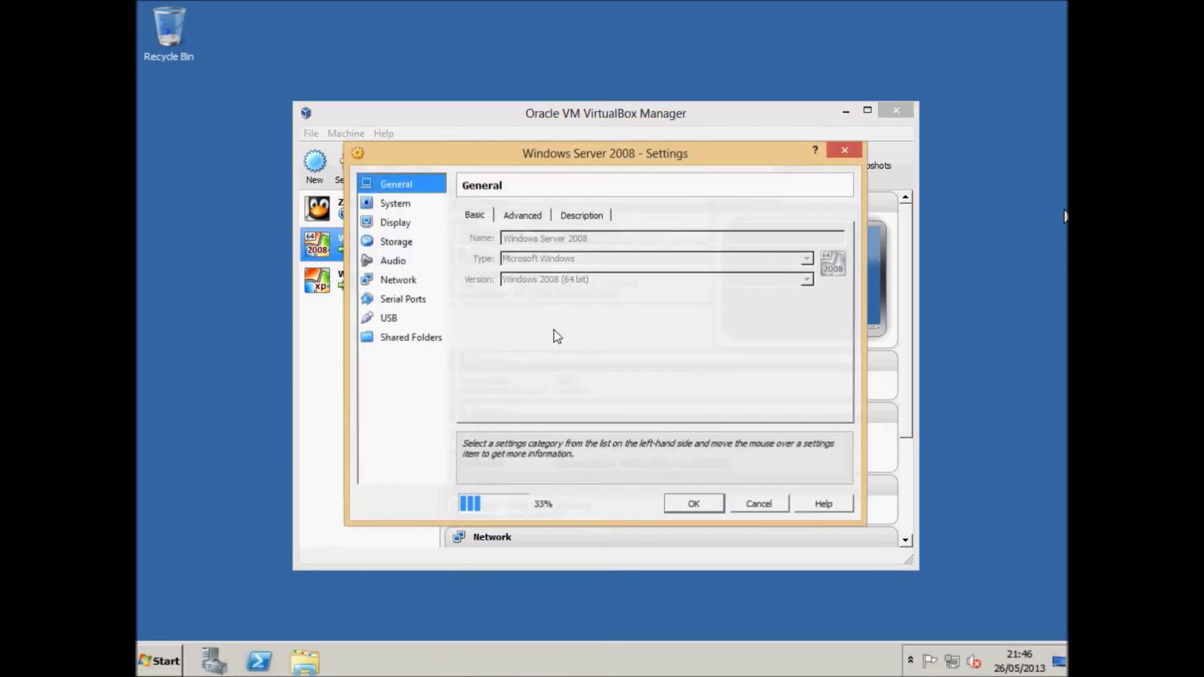
pyautogui.click(398, 281)
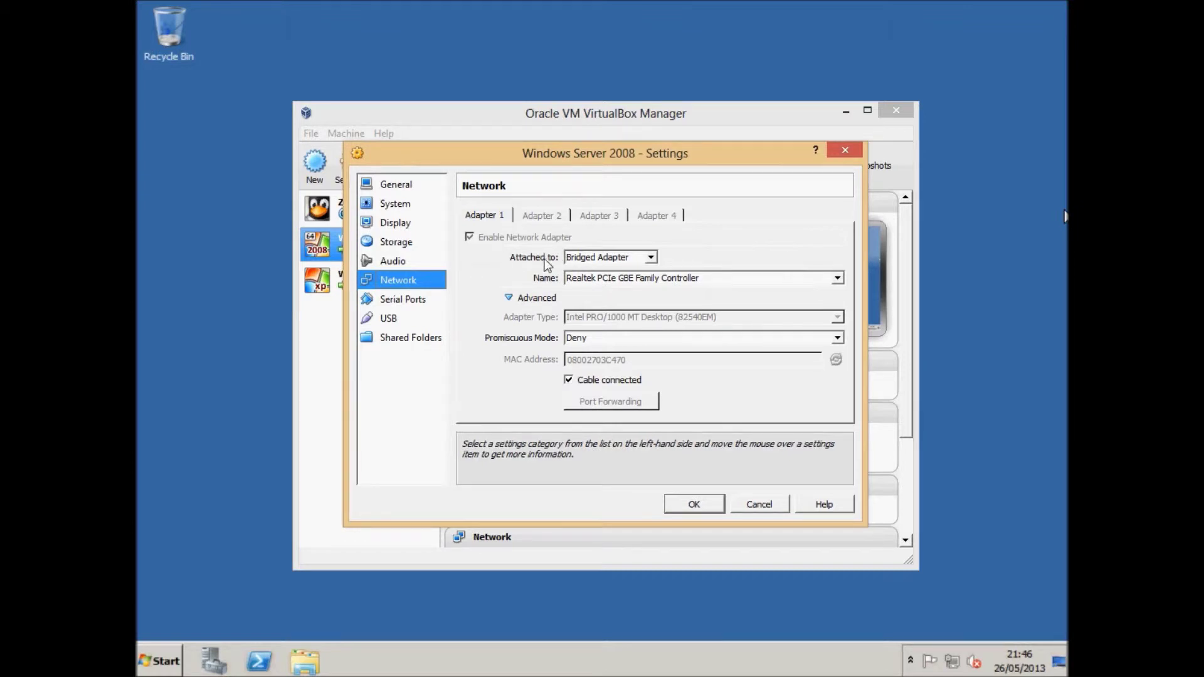
pyautogui.click(594, 258)
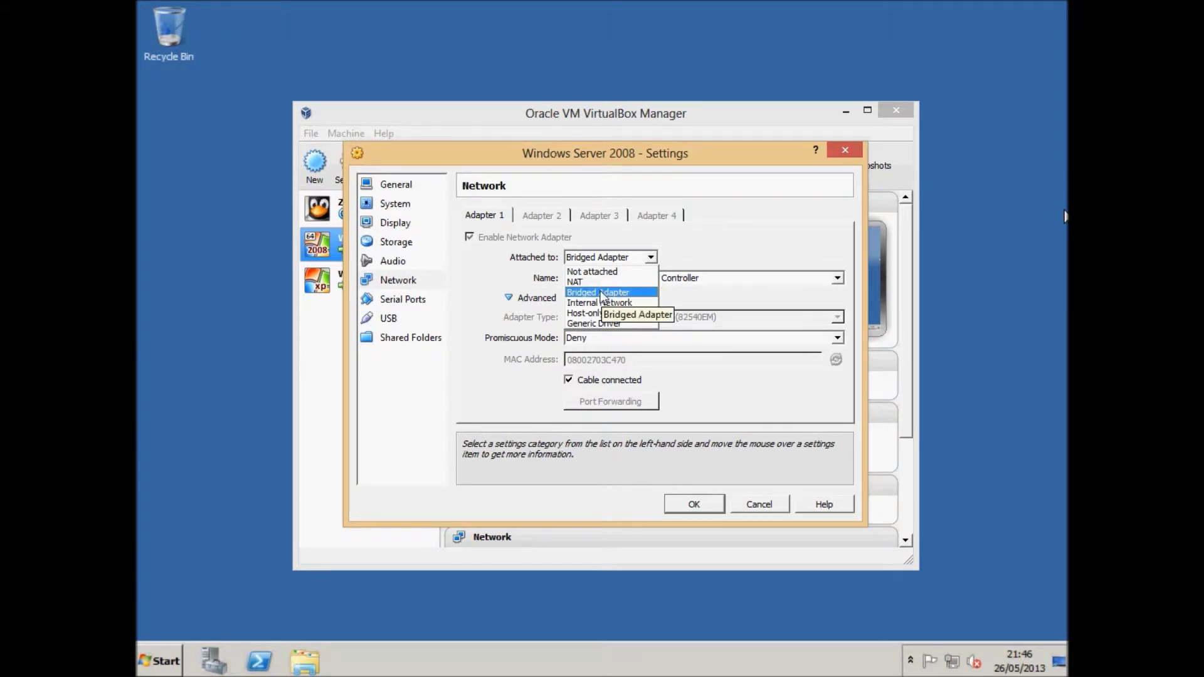
pyautogui.click(517, 294)
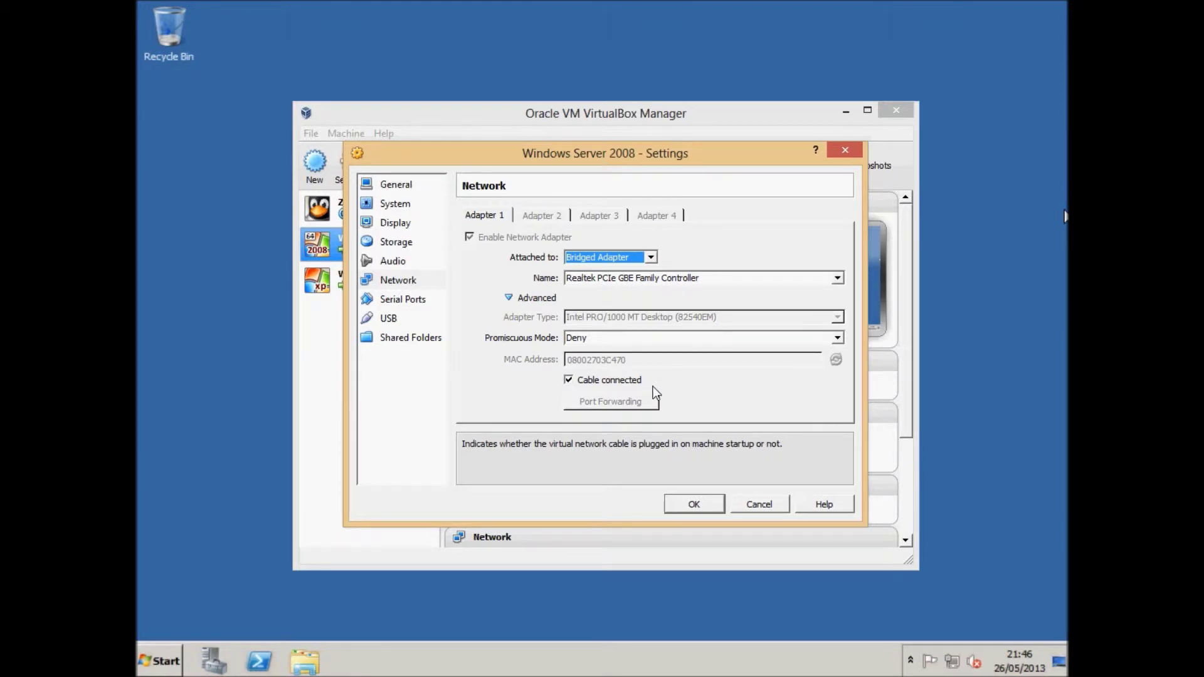
pyautogui.click(693, 504)
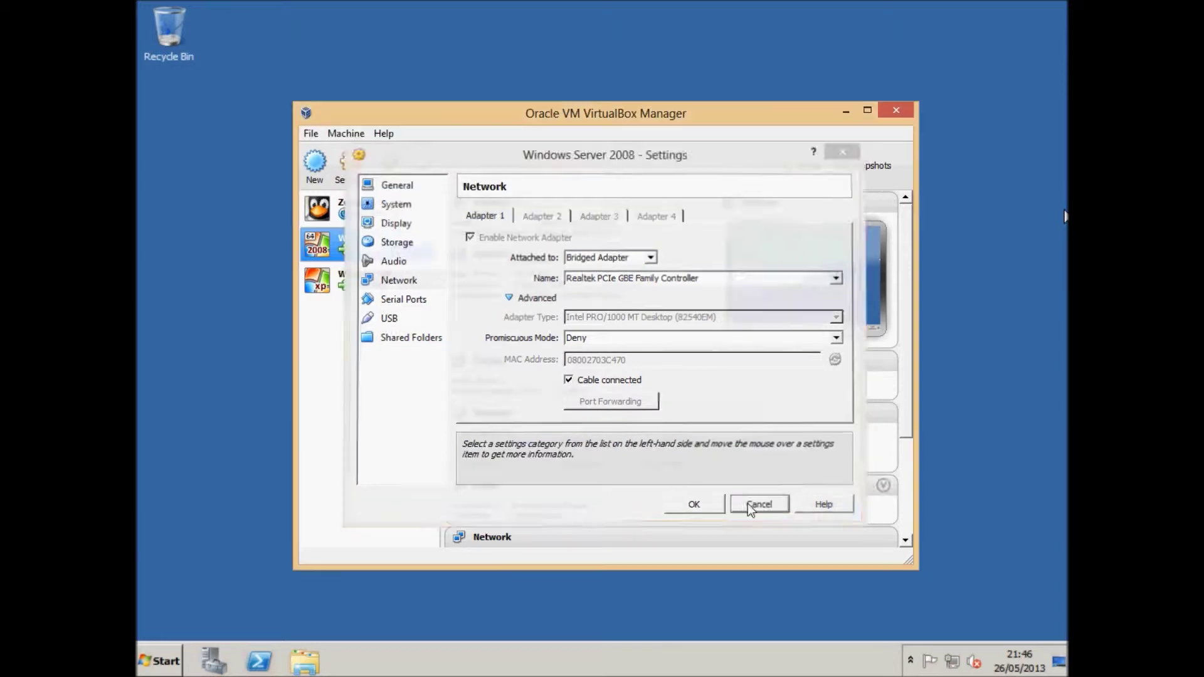
pyautogui.click(846, 113)
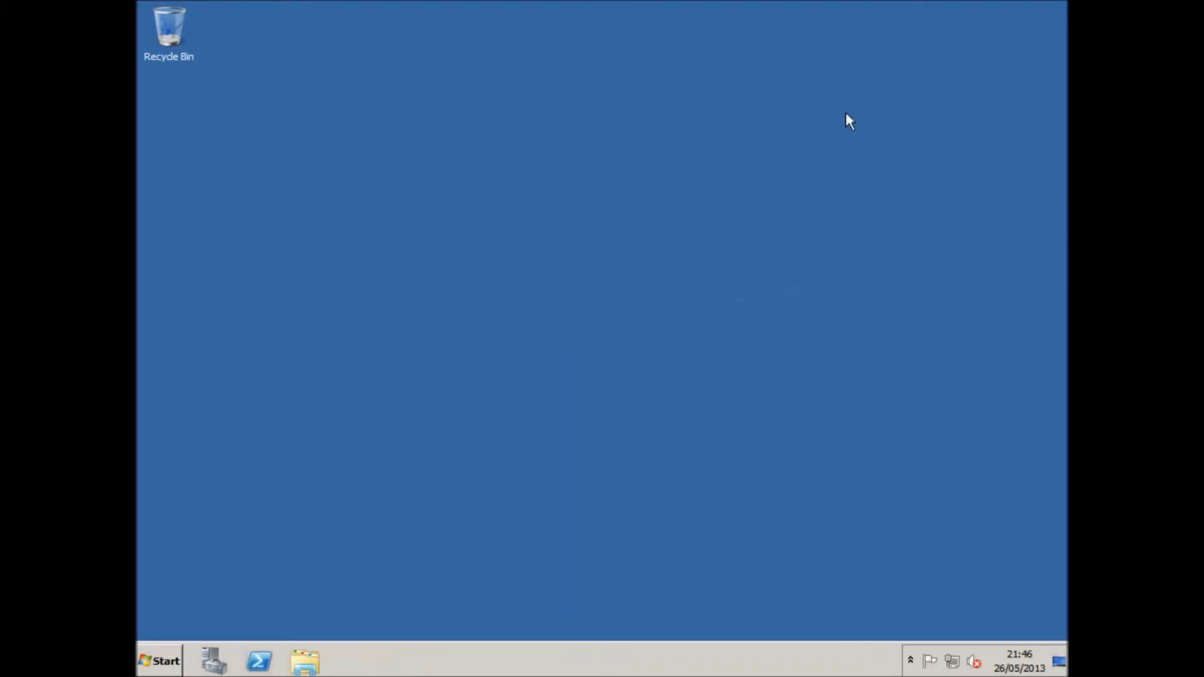
# Launch dcpromo from the Start menu's Run prompt.
pyautogui.click(148, 649)
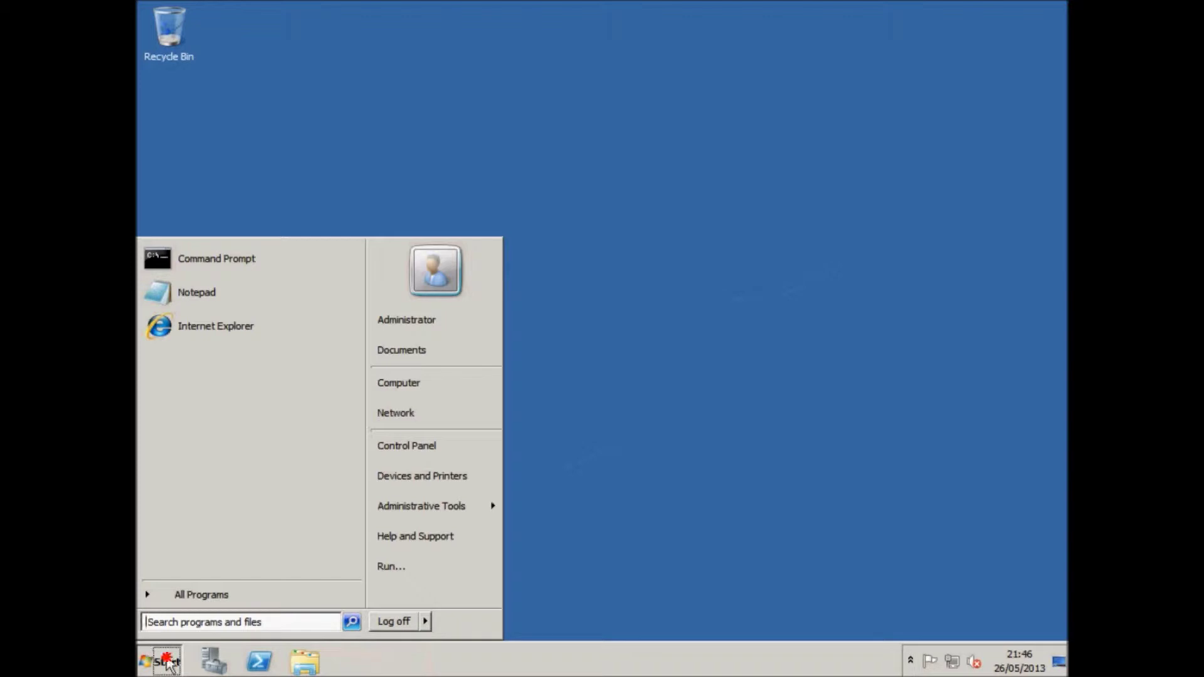
pyautogui.click(159, 660)
pyautogui.click(165, 661)
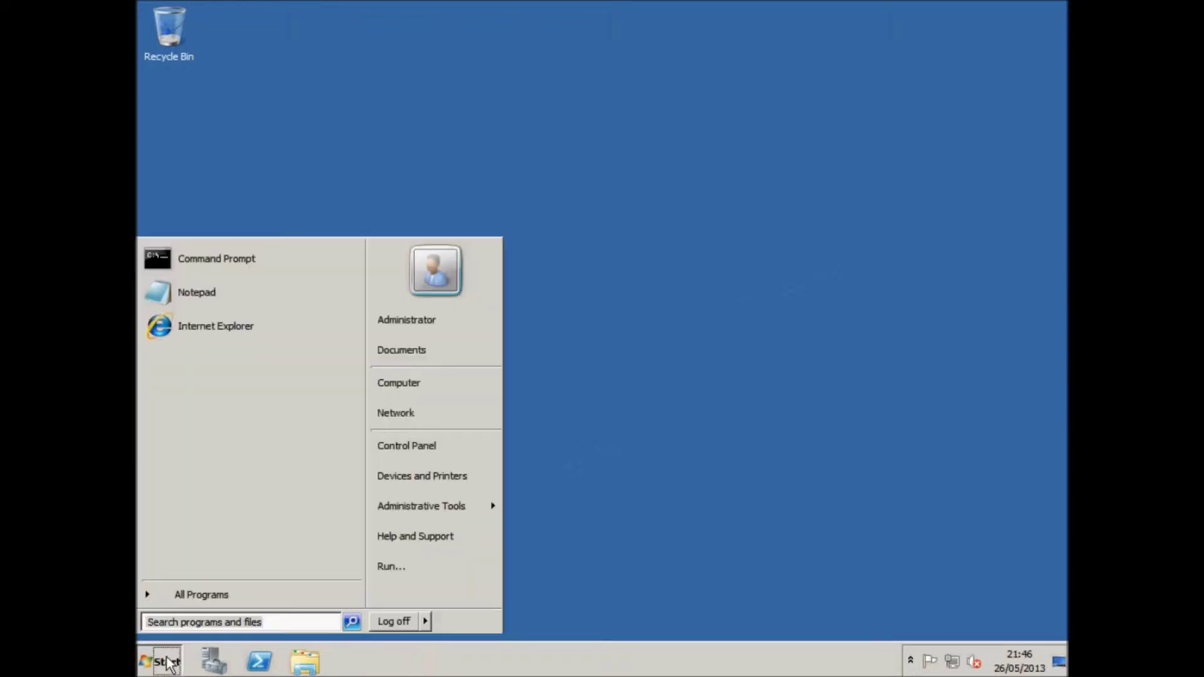
pyautogui.click(399, 566)
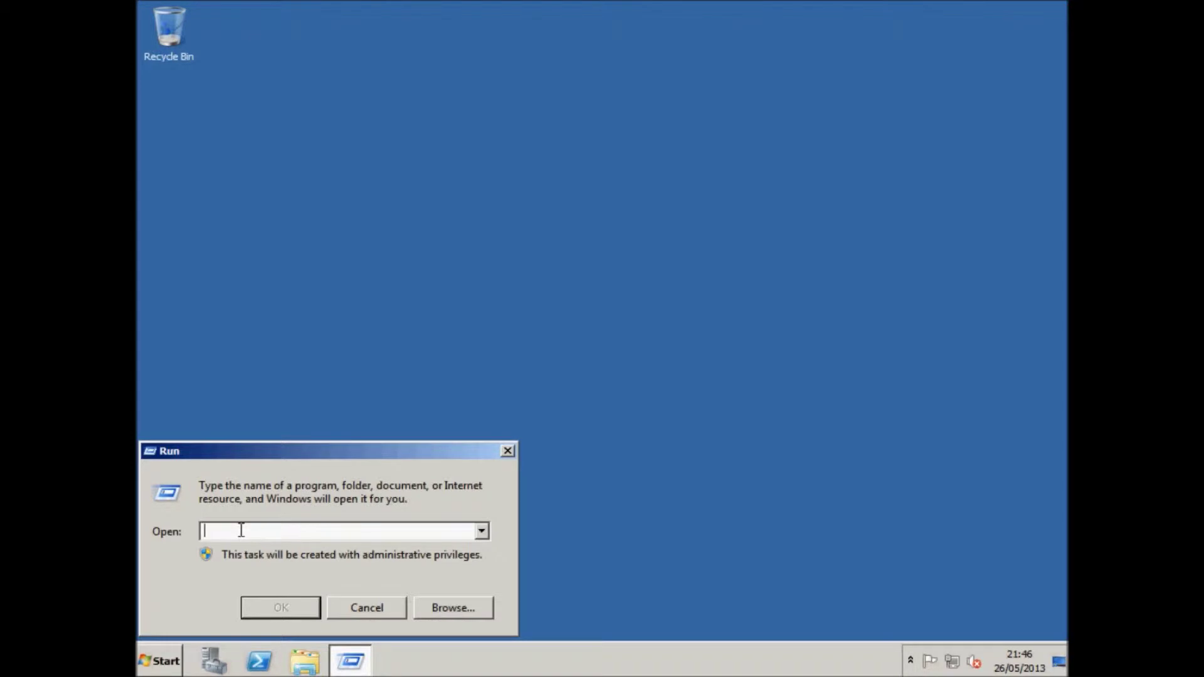
pyautogui.write('dcpromo')
pyautogui.click(297, 607)
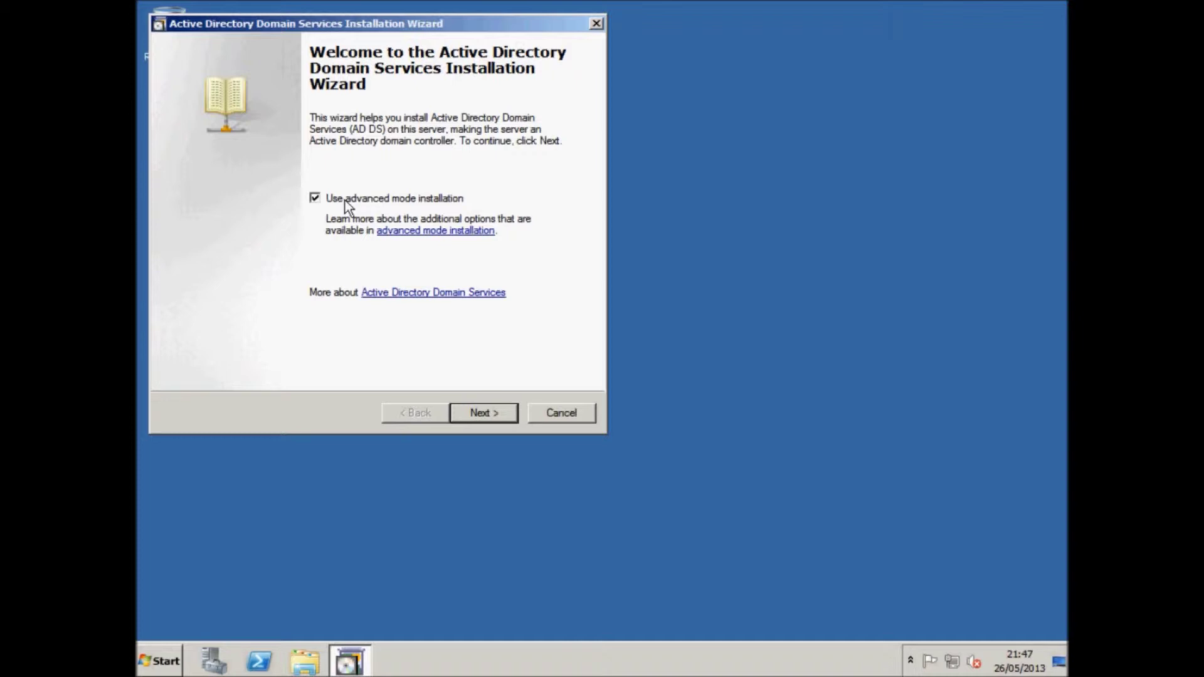
# Disable advanced mode installation and advance past the welcome and Operating System Compatibility pages.
pyautogui.click(347, 205)
pyautogui.click(475, 414)
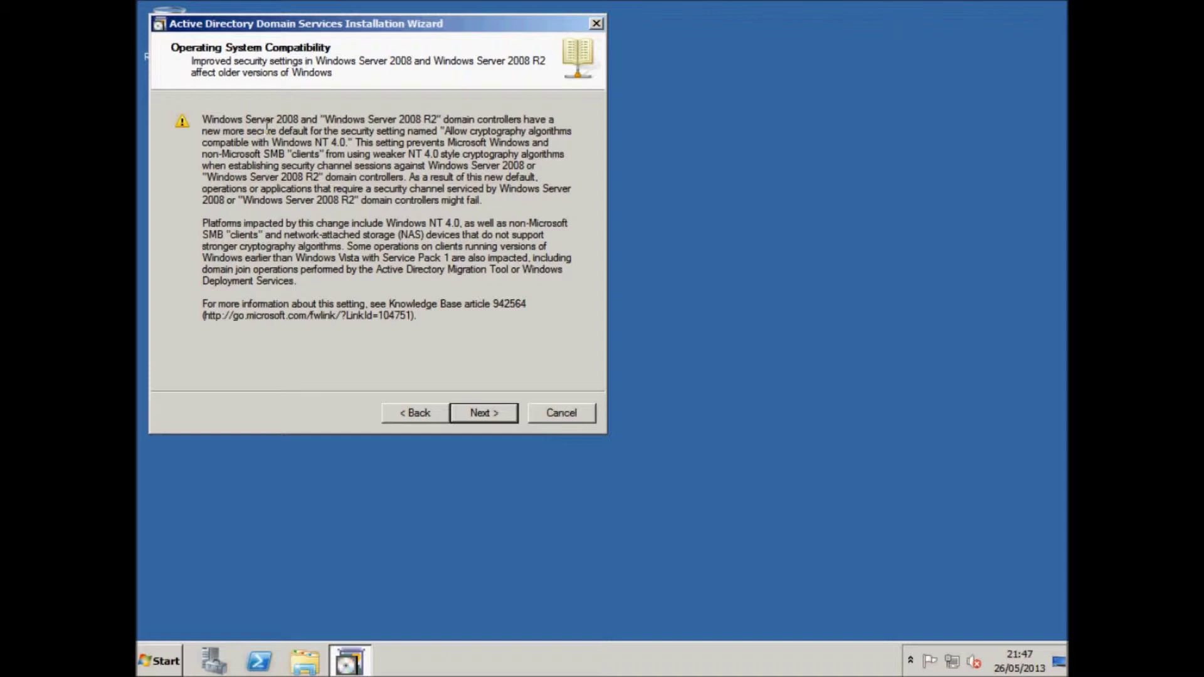
pyautogui.moveTo(465, 225); pyautogui.dragTo(414, 234)
pyautogui.click(400, 207)
pyautogui.click(483, 411)
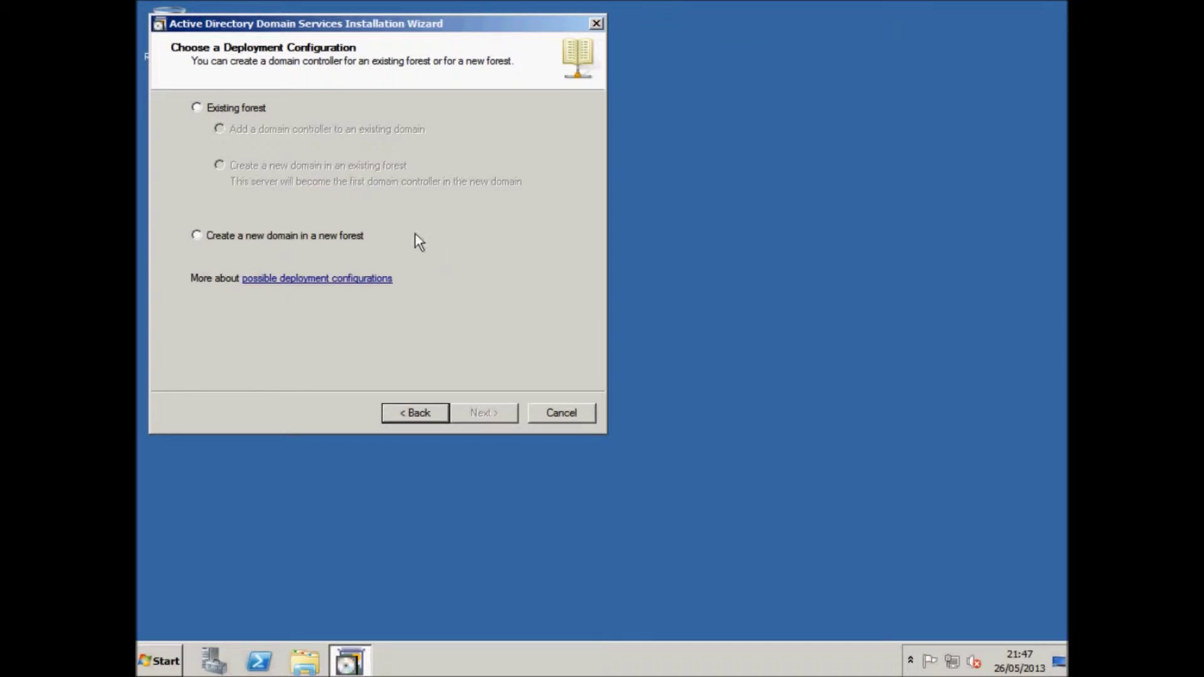
# Select 'Create a new domain in a new forest' and continue to forest root naming.
pyautogui.click(227, 110)
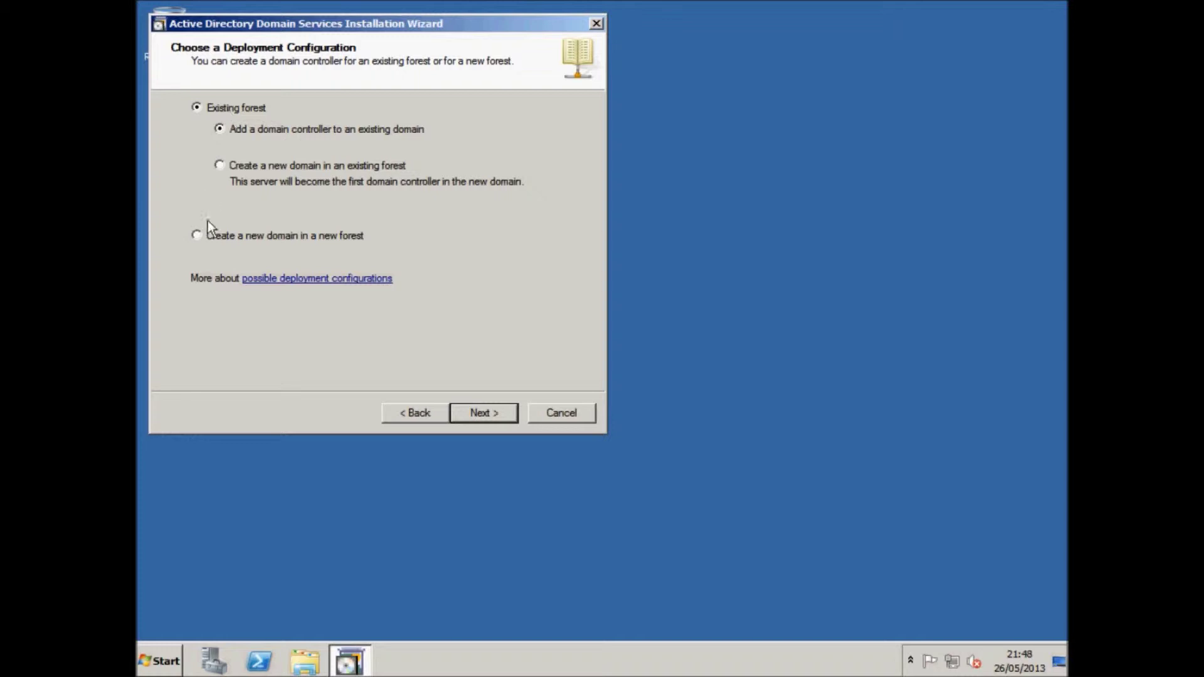
pyautogui.click(225, 235)
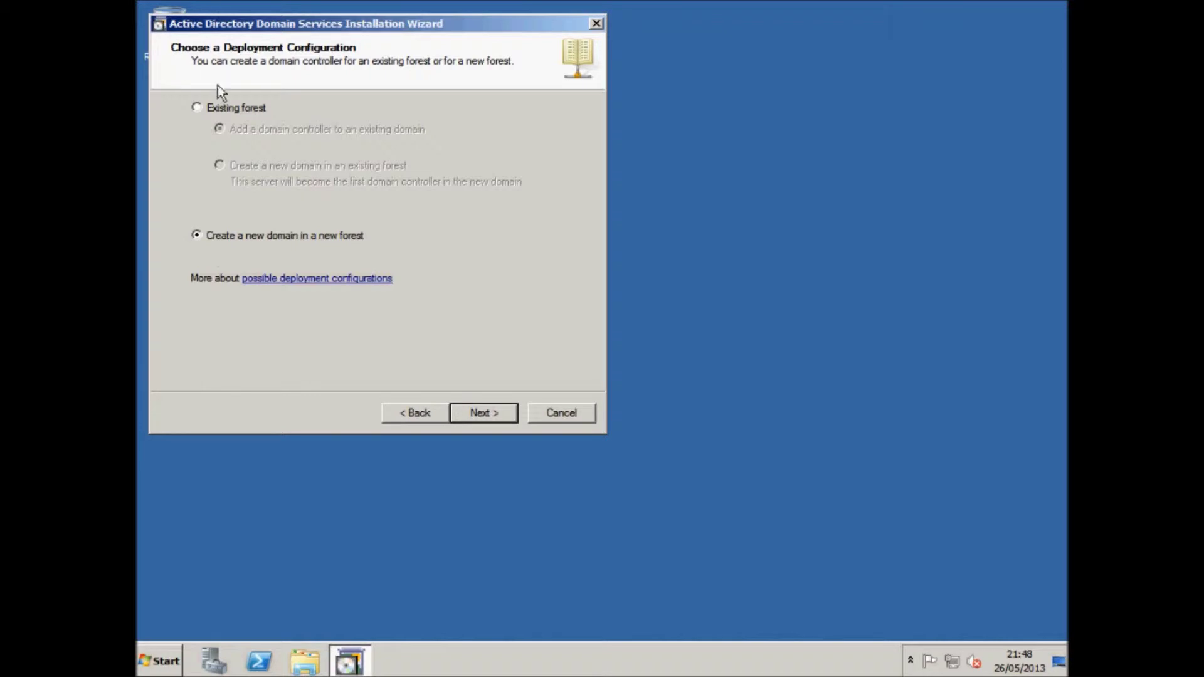
pyautogui.click(215, 108)
pyautogui.click(254, 236)
pyautogui.click(463, 414)
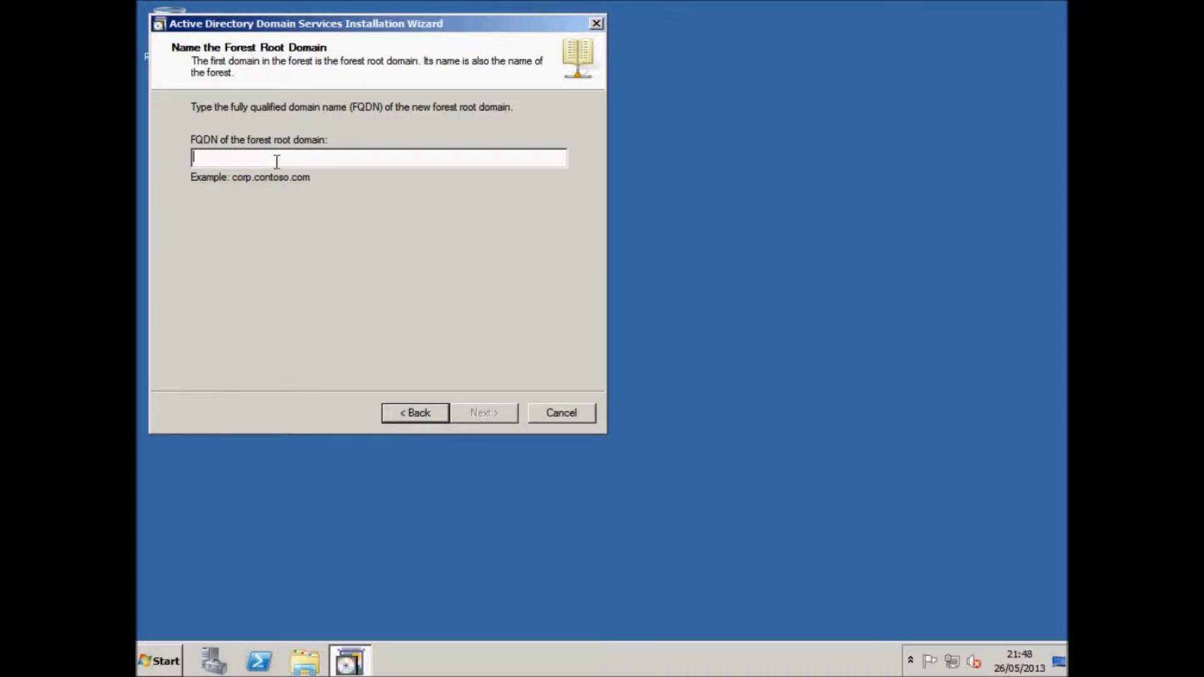
pyautogui.write('j')
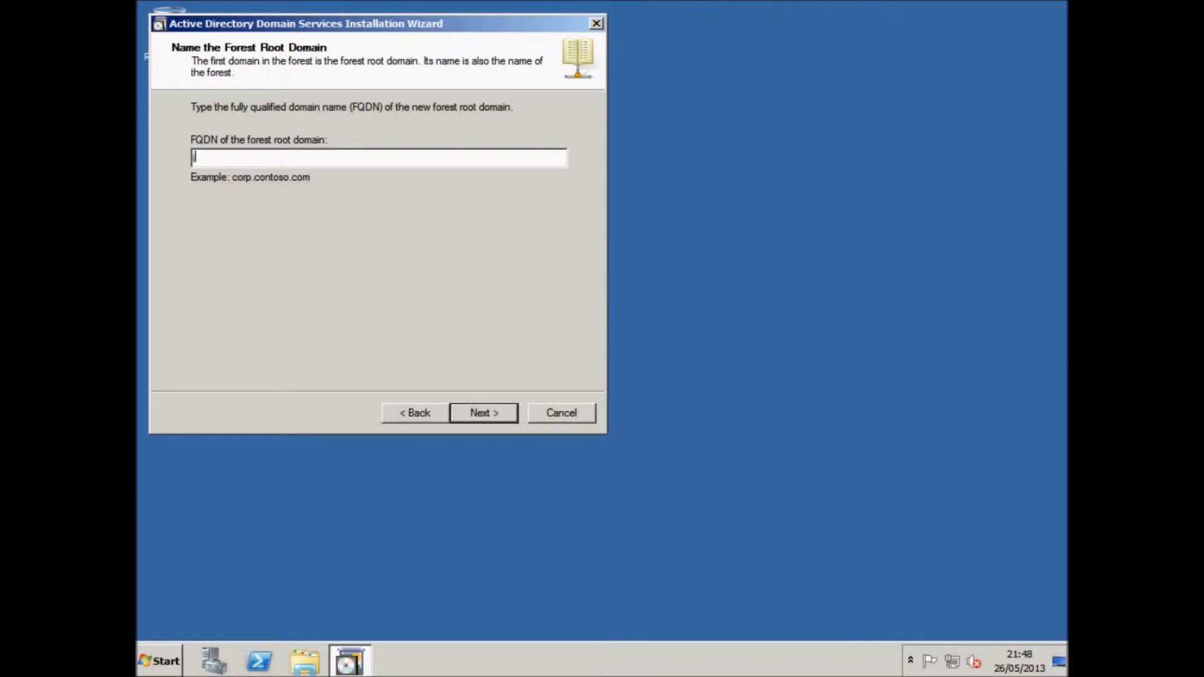
pyautogui.write('oeblogs.')
pyautogui.write('ne')
# Replace the mistyped FQDN with contoso.com and submit it as the forest root domain.
pyautogui.press('BackSpace')
pyautogui.press('BackSpace')
pyautogui.write('com')
pyautogui.press('BackSpace')
pyautogui.press('BackSpace')
pyautogui.press('BackSpace')
pyautogui.press('BackSpace')
pyautogui.press('BackSpace')
pyautogui.press('BackSpace')
pyautogui.press('BackSpace')
pyautogui.press('BackSpace')
pyautogui.press('BackSpace')
pyautogui.press('BackSpace')
pyautogui.press('BackSpace')
pyautogui.press('BackSpace')
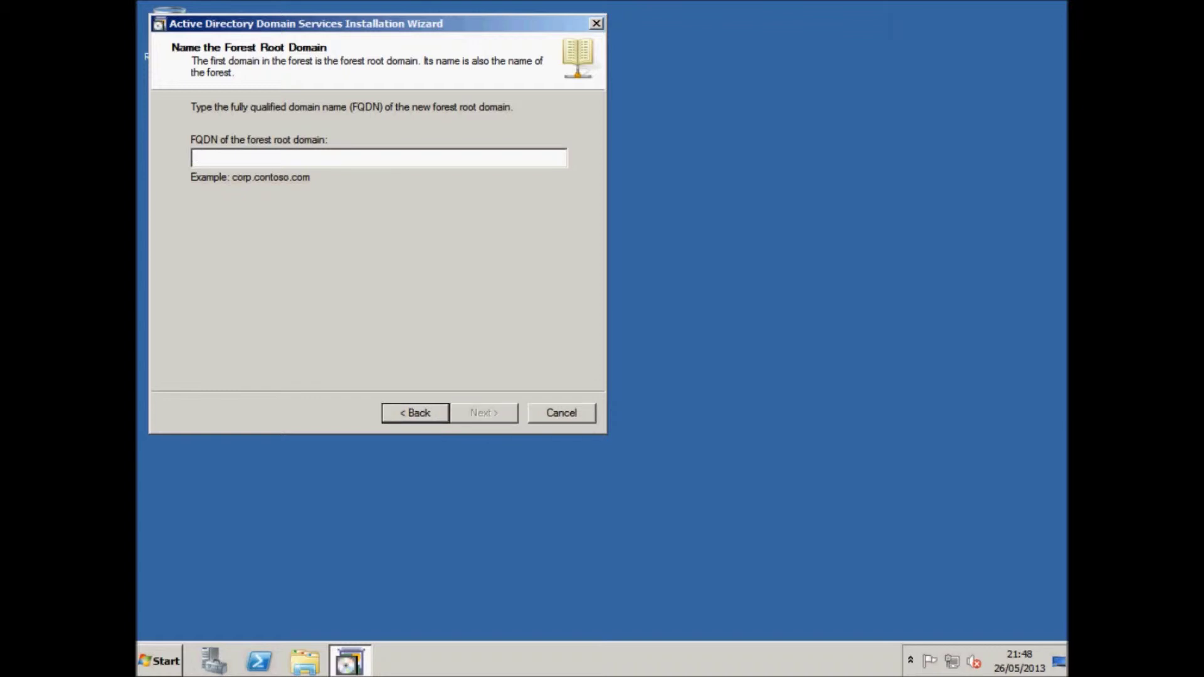
pyautogui.write('contoso.co')
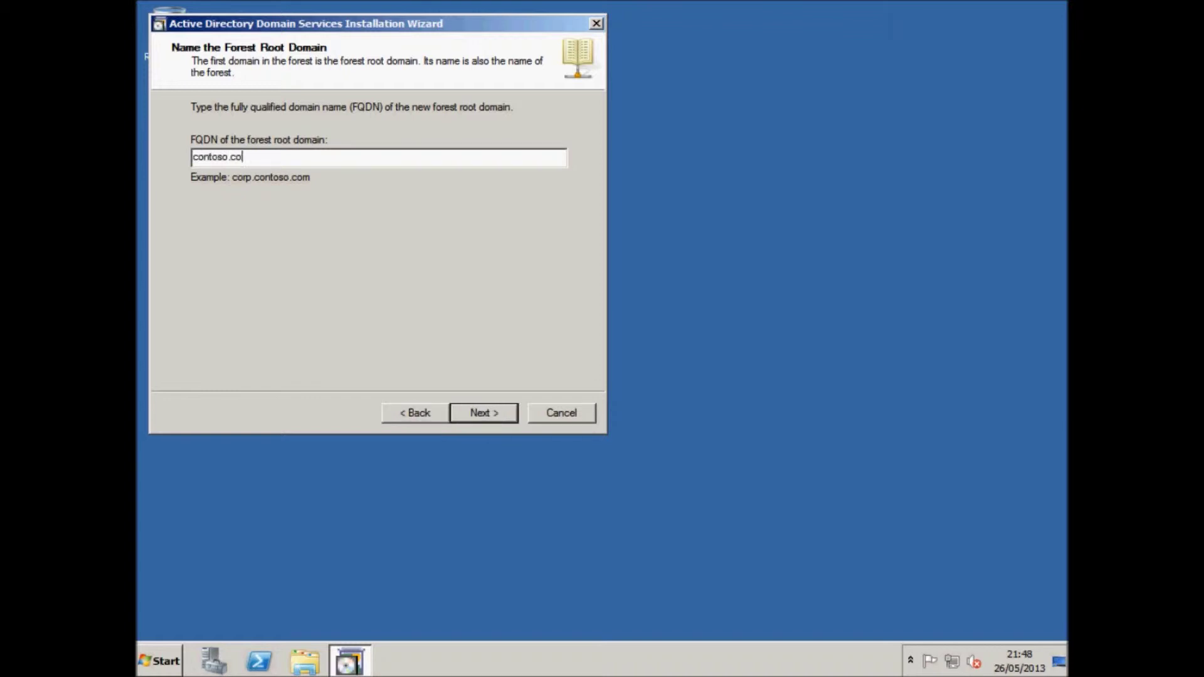
pyautogui.write('m')
pyautogui.click(199, 156)
pyautogui.click(266, 158)
pyautogui.click(463, 413)
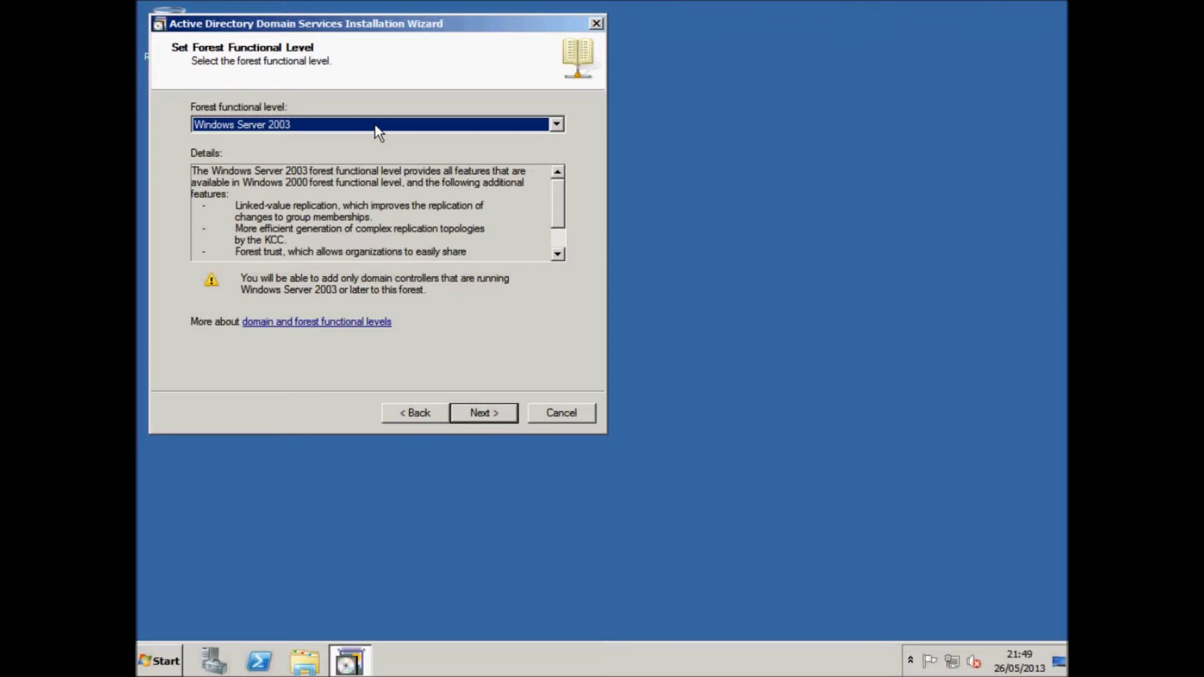
# Pick Windows Server 2008 R2 from the forest functional level list and continue.
pyautogui.click(290, 128)
pyautogui.click(299, 154)
pyautogui.click(282, 124)
pyautogui.click(280, 141)
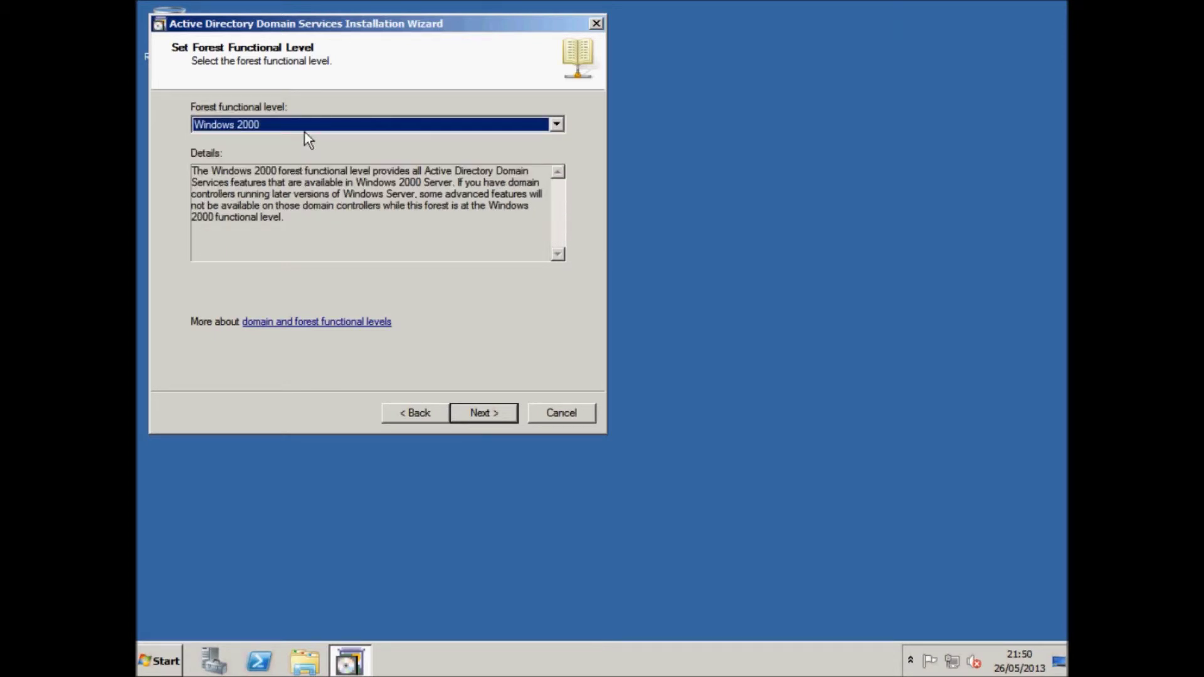
pyautogui.click(306, 128)
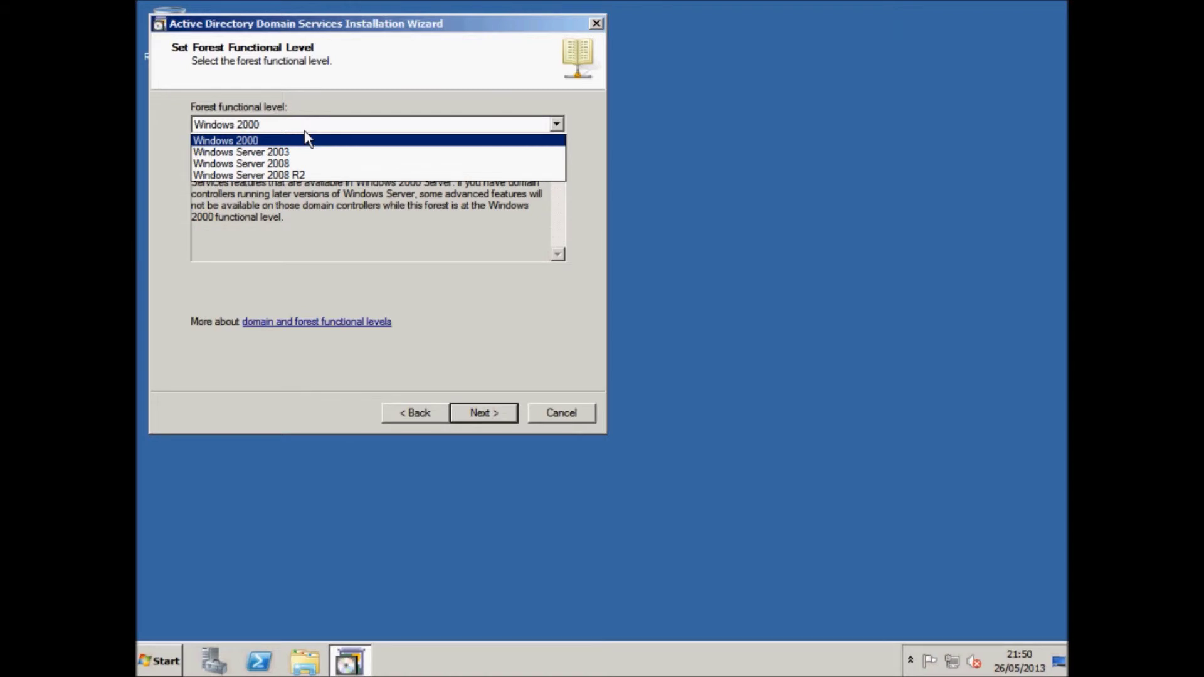
pyautogui.click(281, 176)
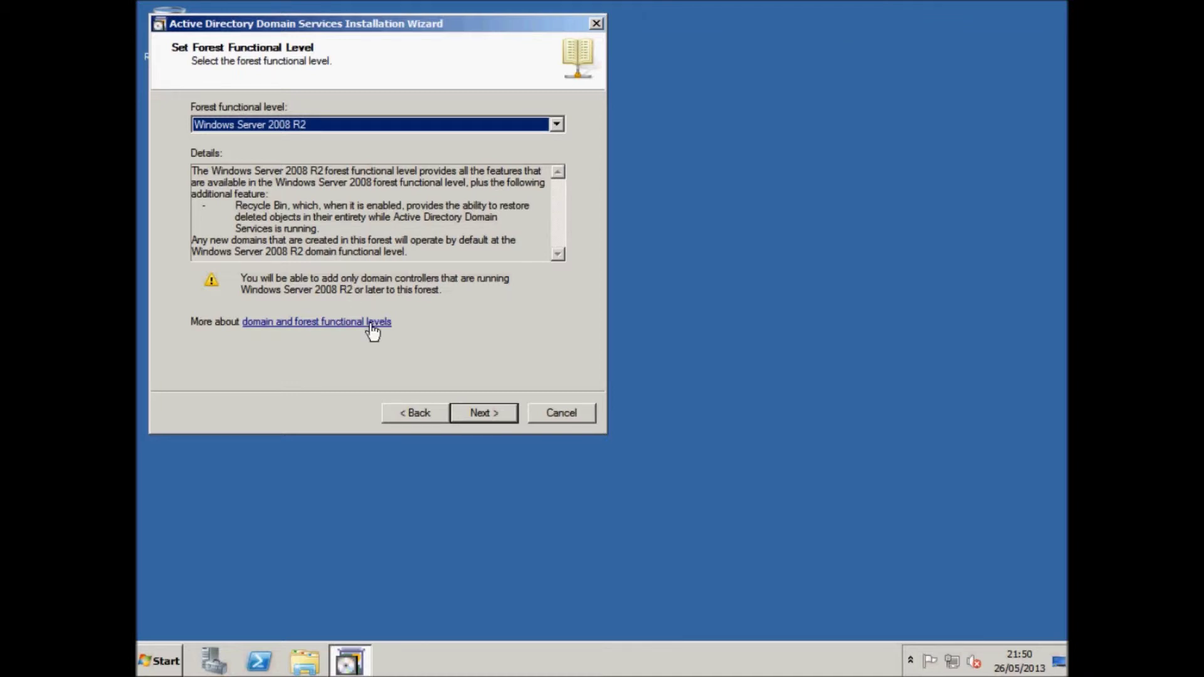
pyautogui.click(279, 125)
pyautogui.click(273, 125)
pyautogui.click(475, 417)
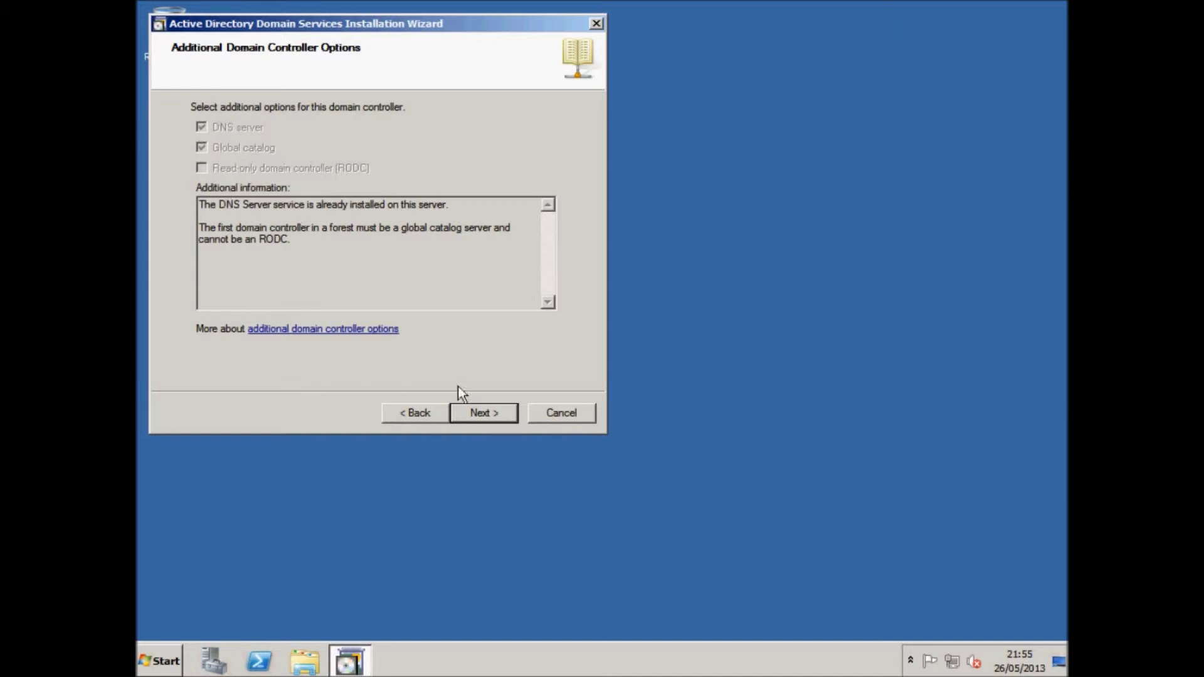
# Leave DNS server and Global catalog checked and continue to the dynamic IP warning.
pyautogui.click(483, 412)
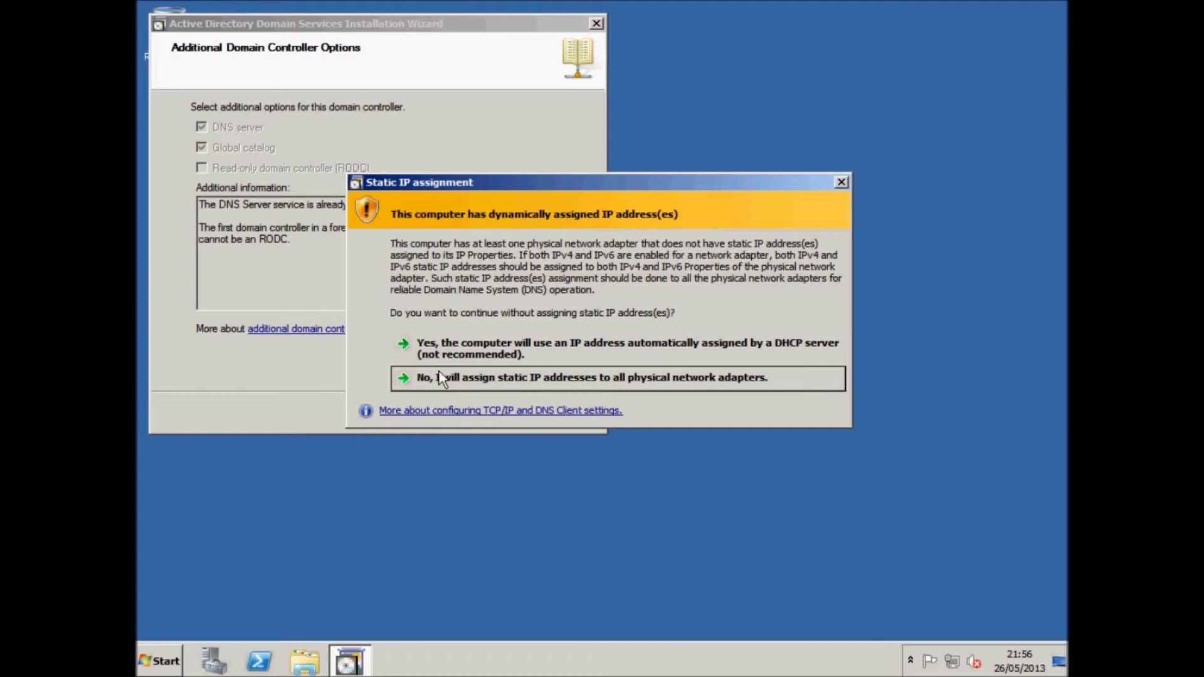
# Choose static addressing, then open Local Area Connection's IPv4 properties via Network and Sharing Center.
pyautogui.click(466, 382)
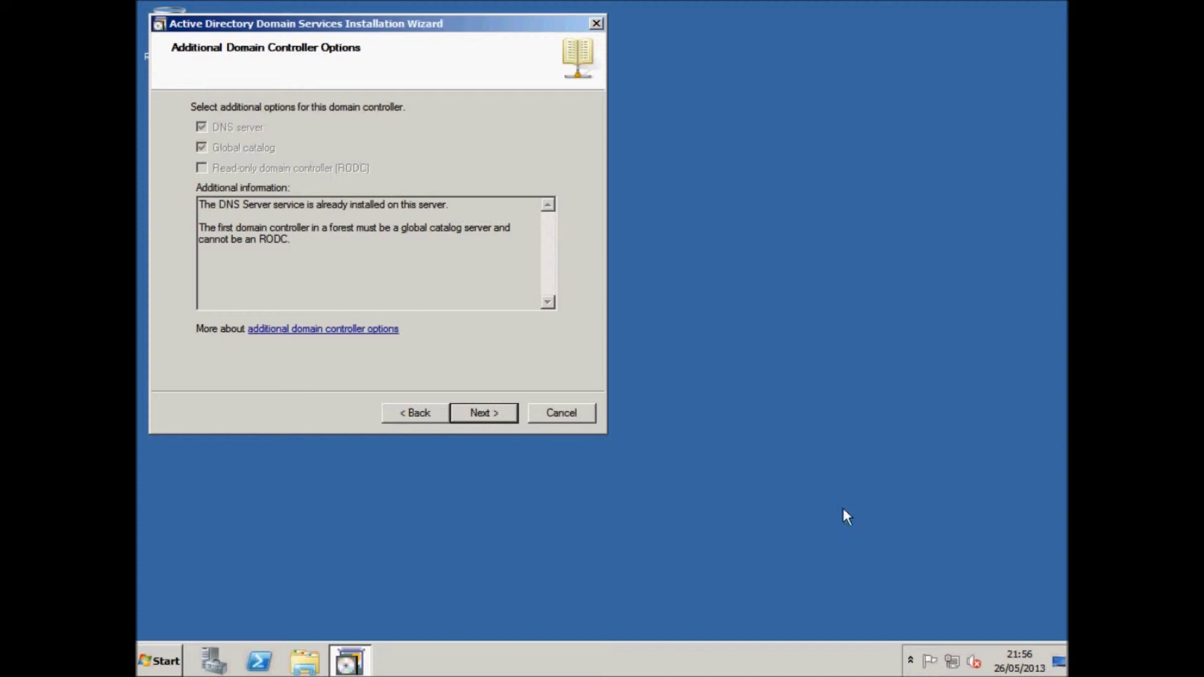
pyautogui.rightClick(952, 664)
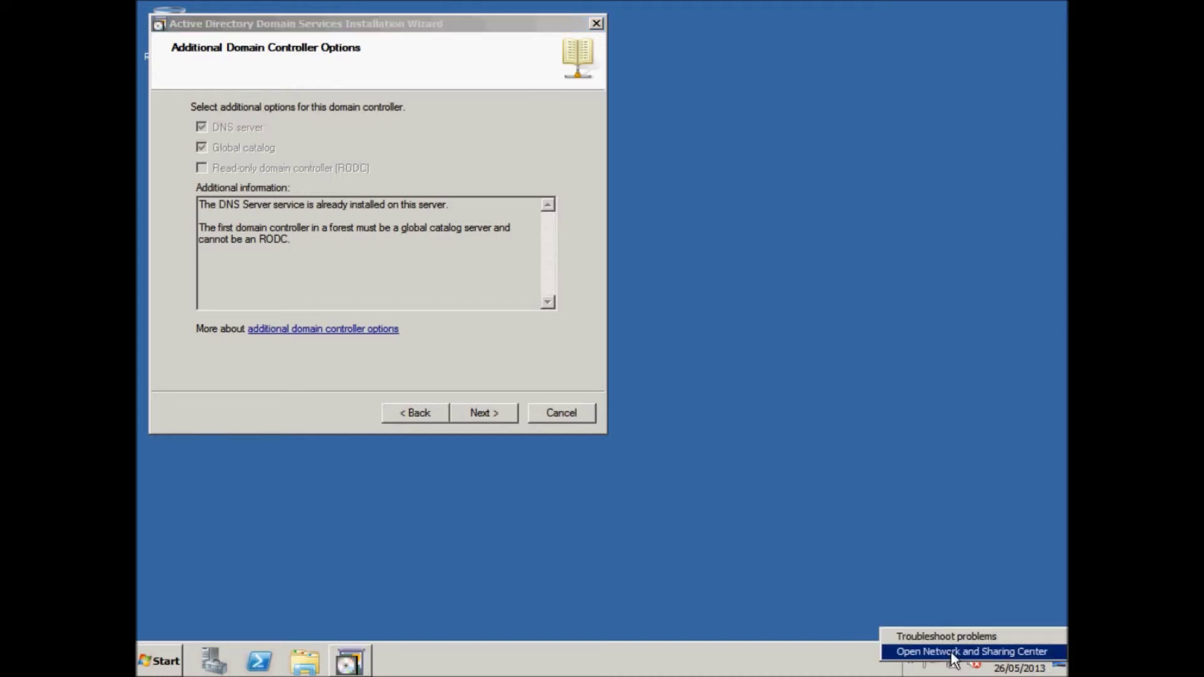
pyautogui.click(978, 648)
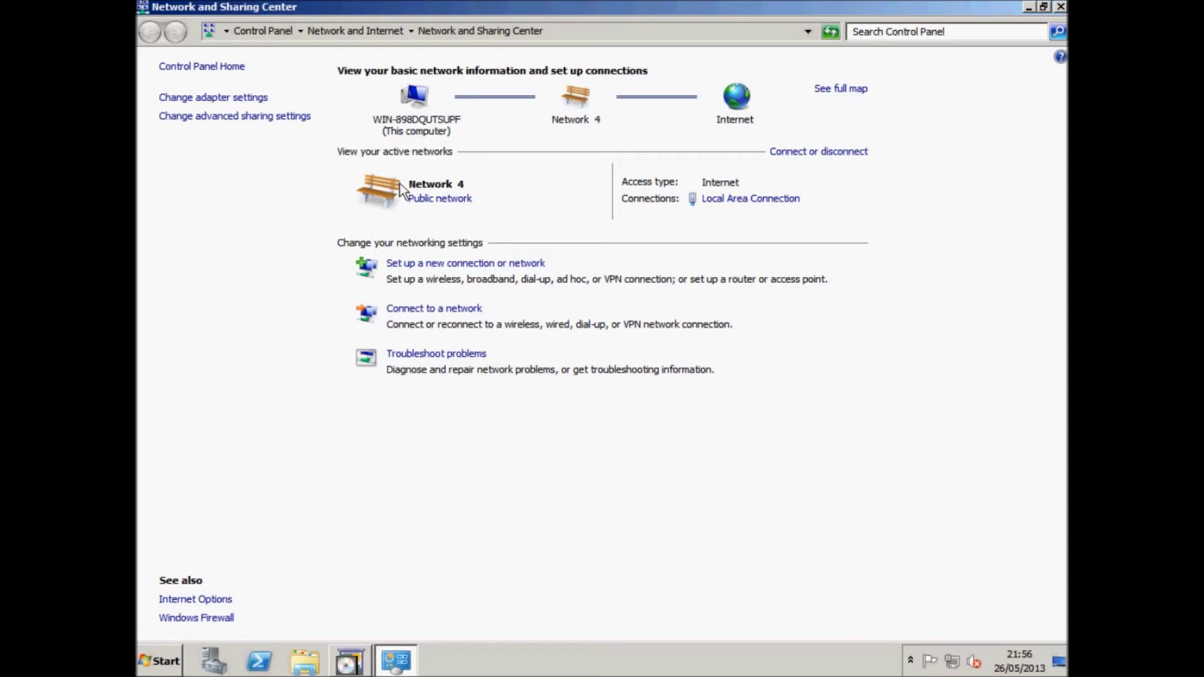
pyautogui.click(213, 97)
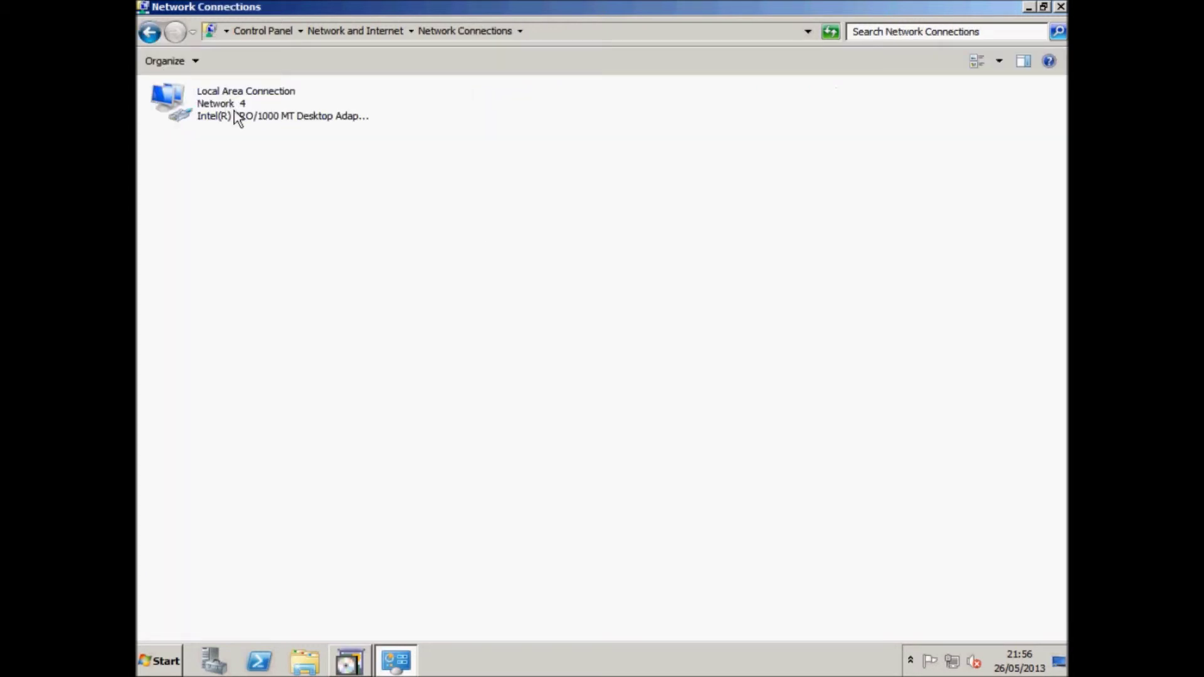
pyautogui.doubleClick(234, 110)
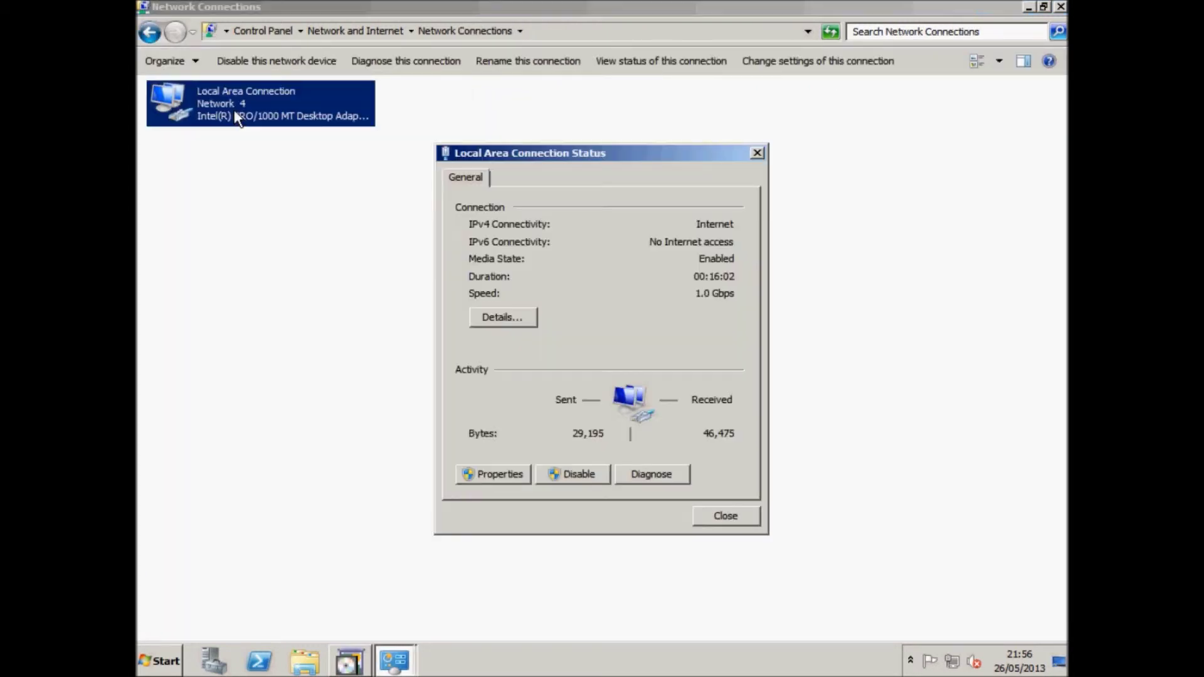
pyautogui.click(486, 470)
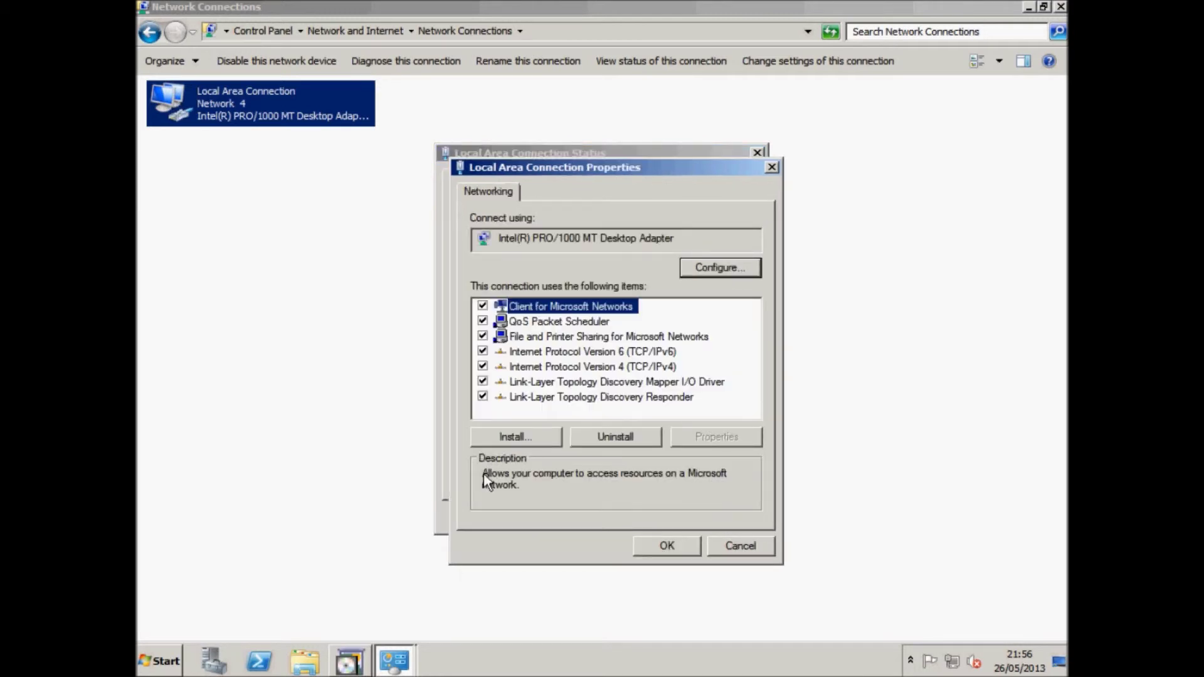
pyautogui.click(560, 366)
pyautogui.doubleClick(544, 366)
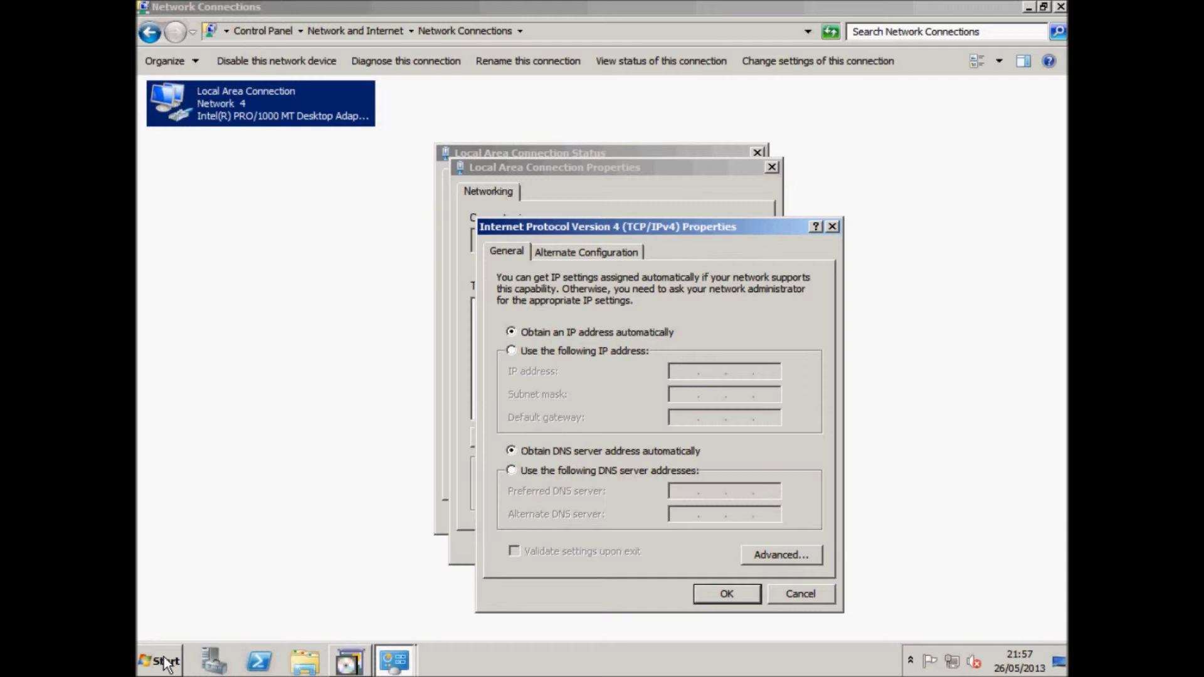
pyautogui.click(167, 661)
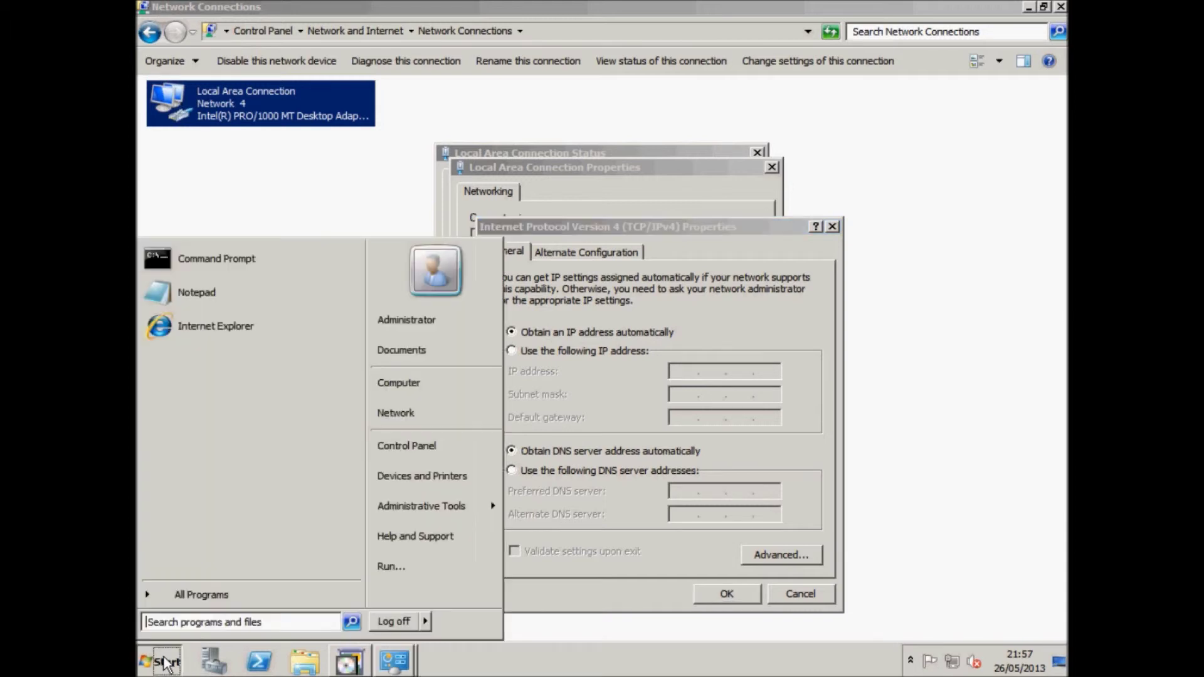
pyautogui.click(414, 566)
pyautogui.click(242, 531)
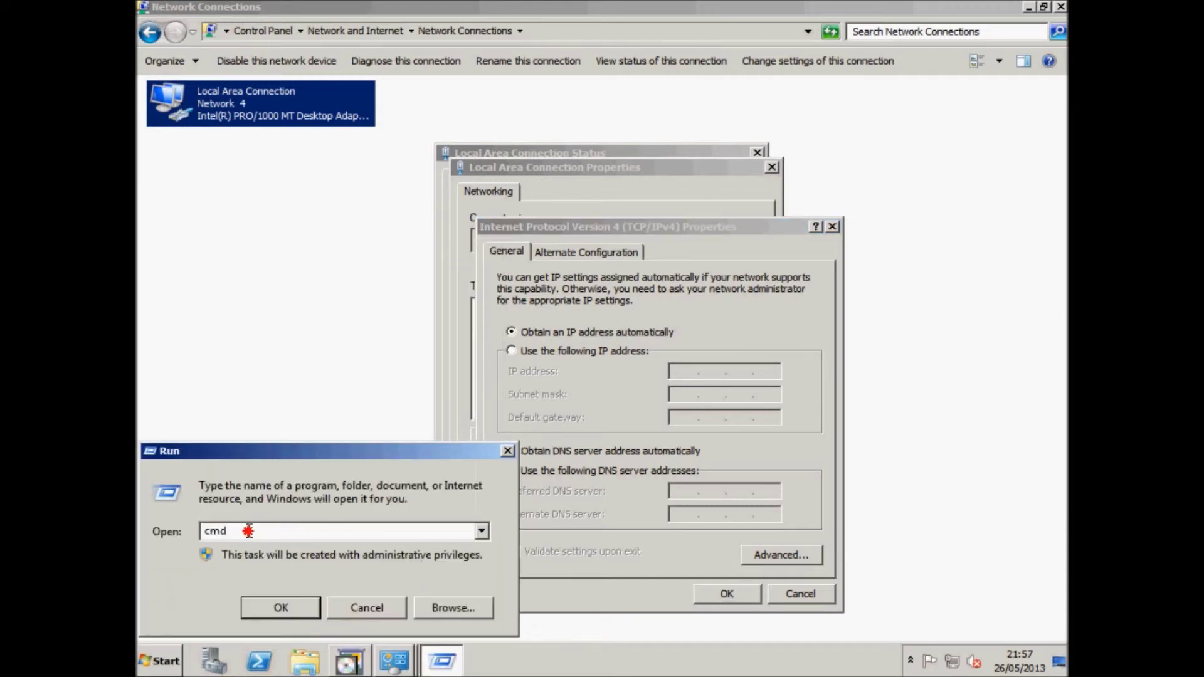
pyautogui.click(281, 607)
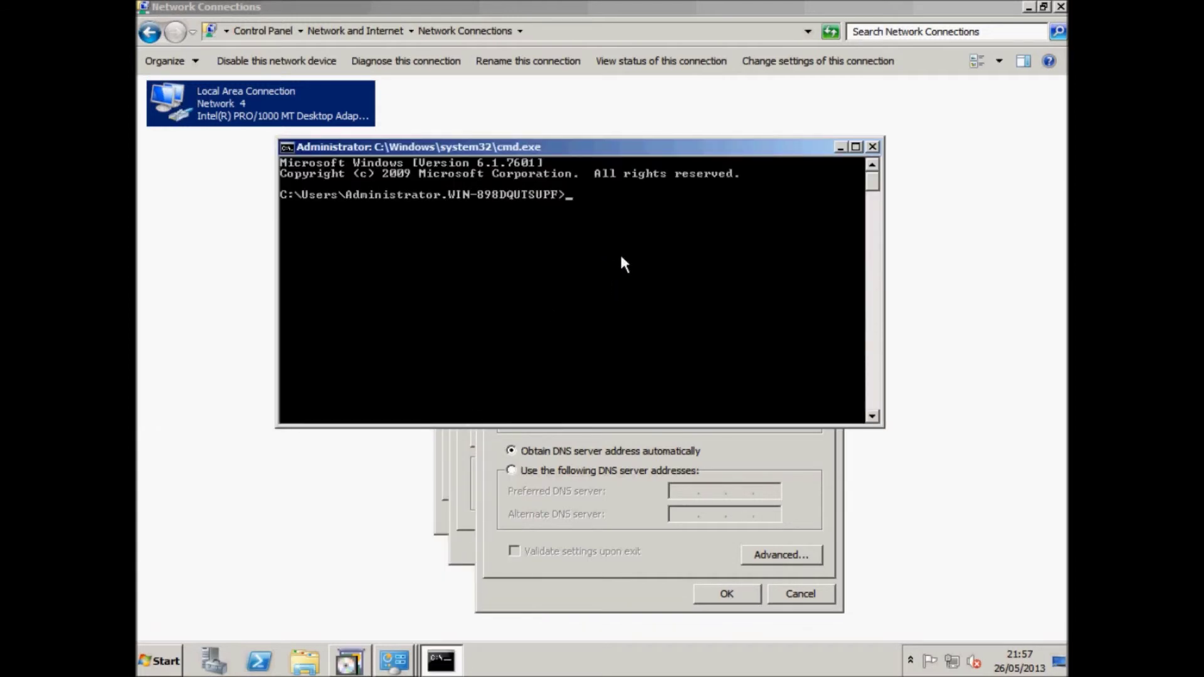
pyautogui.write('ipconfig')
pyautogui.press('Return')
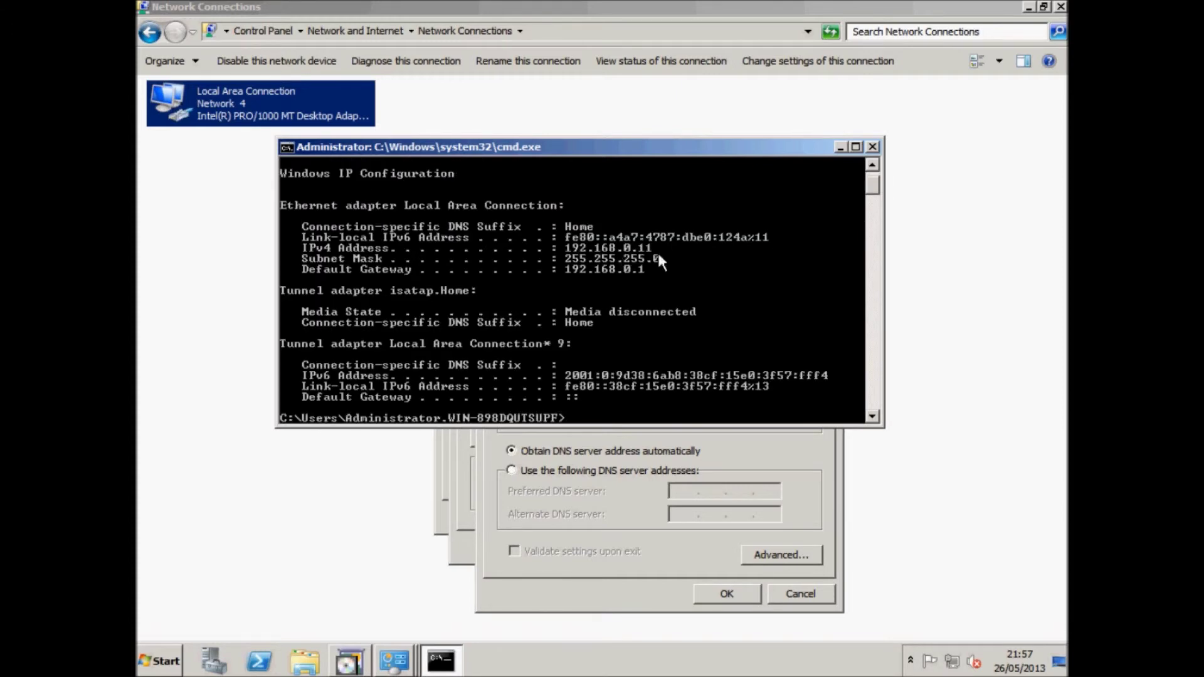
pyautogui.moveTo(654, 152); pyautogui.dragTo(533, 47)
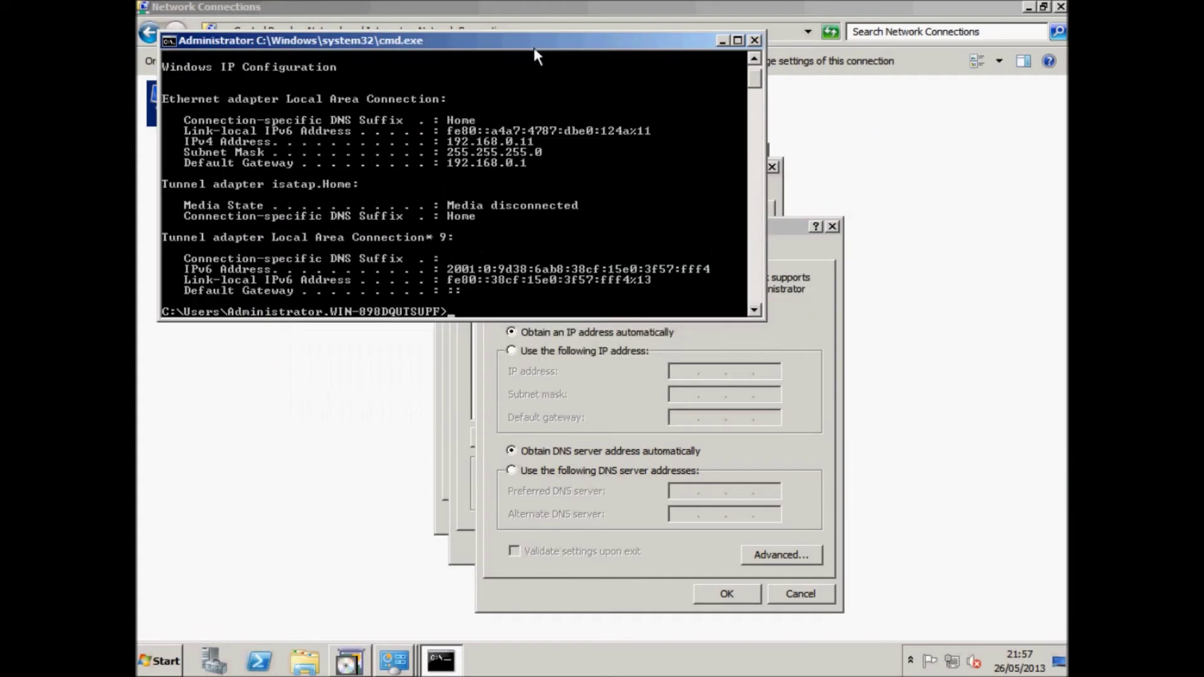
pyautogui.moveTo(762, 229); pyautogui.dragTo(870, 263)
pyautogui.click(646, 108)
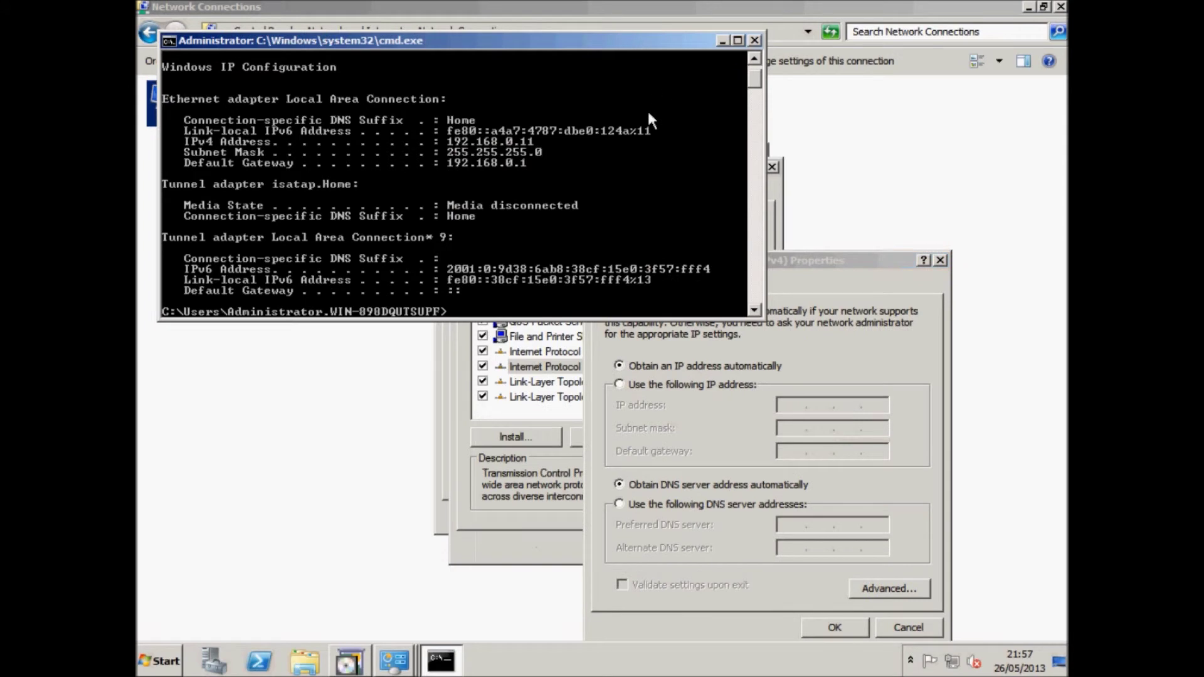
pyautogui.moveTo(584, 46); pyautogui.dragTo(524, 60)
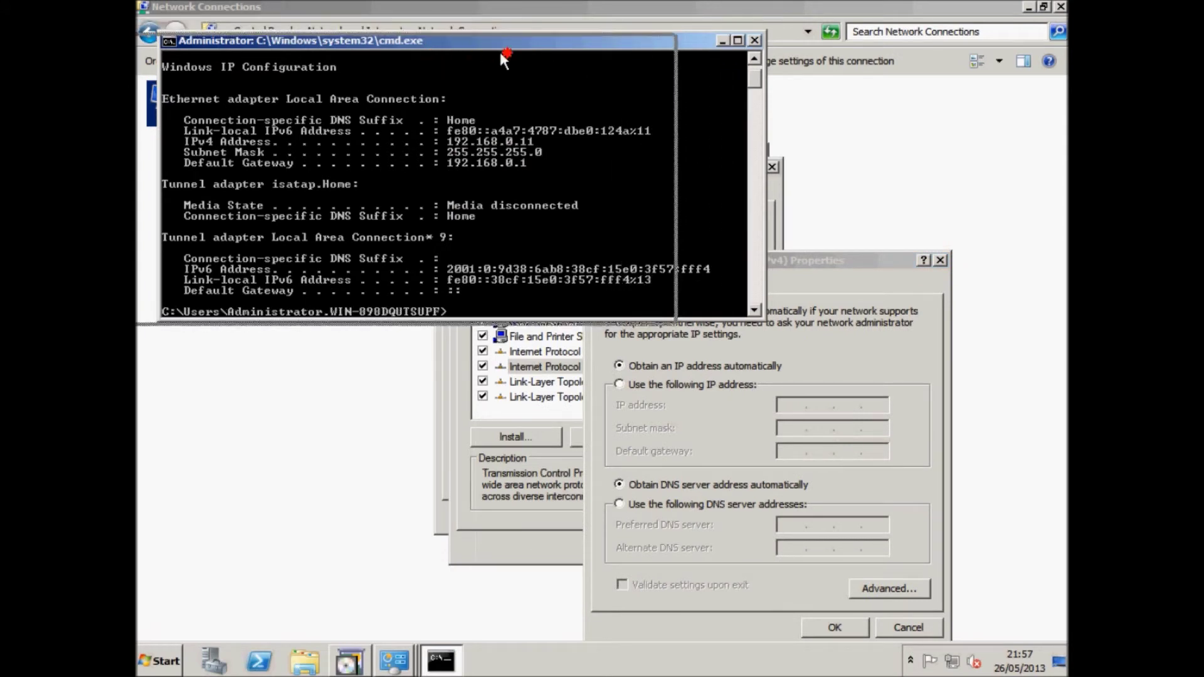
pyautogui.moveTo(524, 60); pyautogui.dragTo(551, 61)
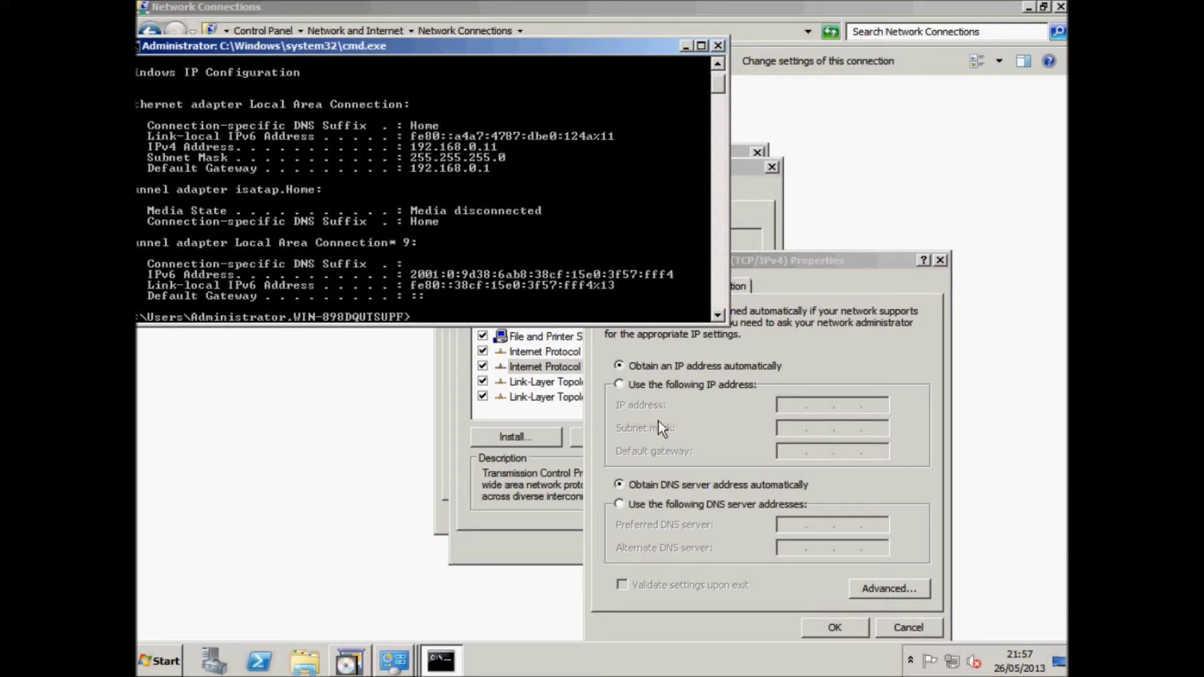
pyautogui.click(647, 383)
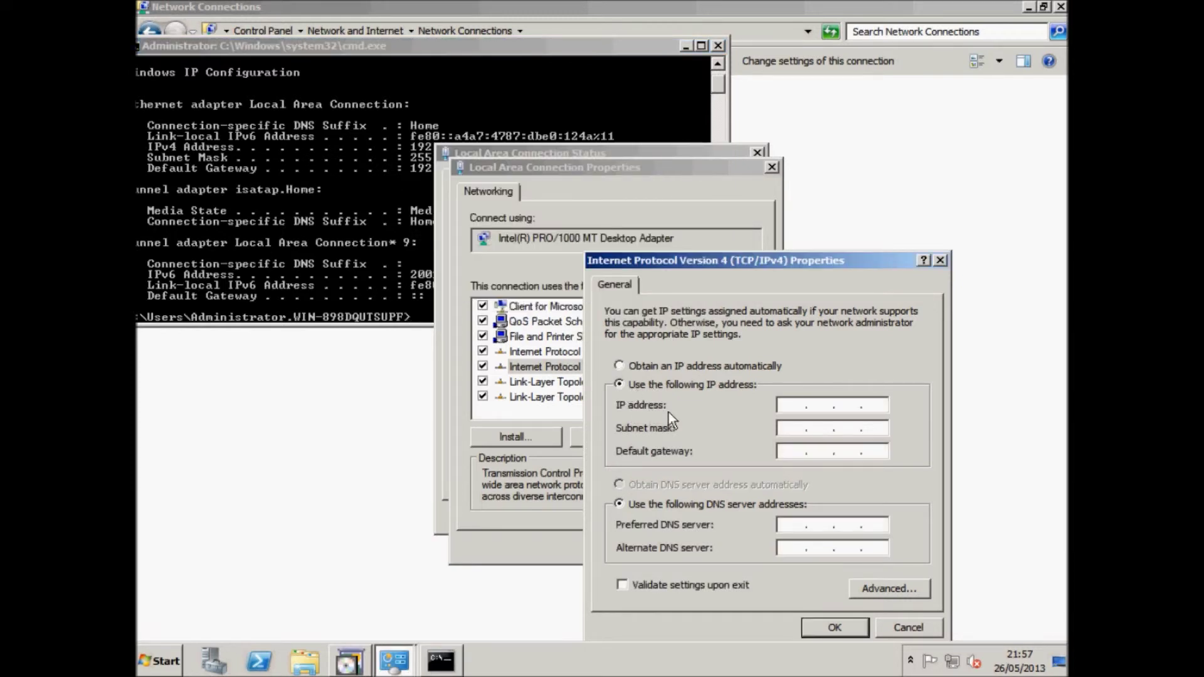
# Enter IP 192.168.0.11 and mask 255.255.255.0, comparing against the current configuration.
pyautogui.click(375, 197)
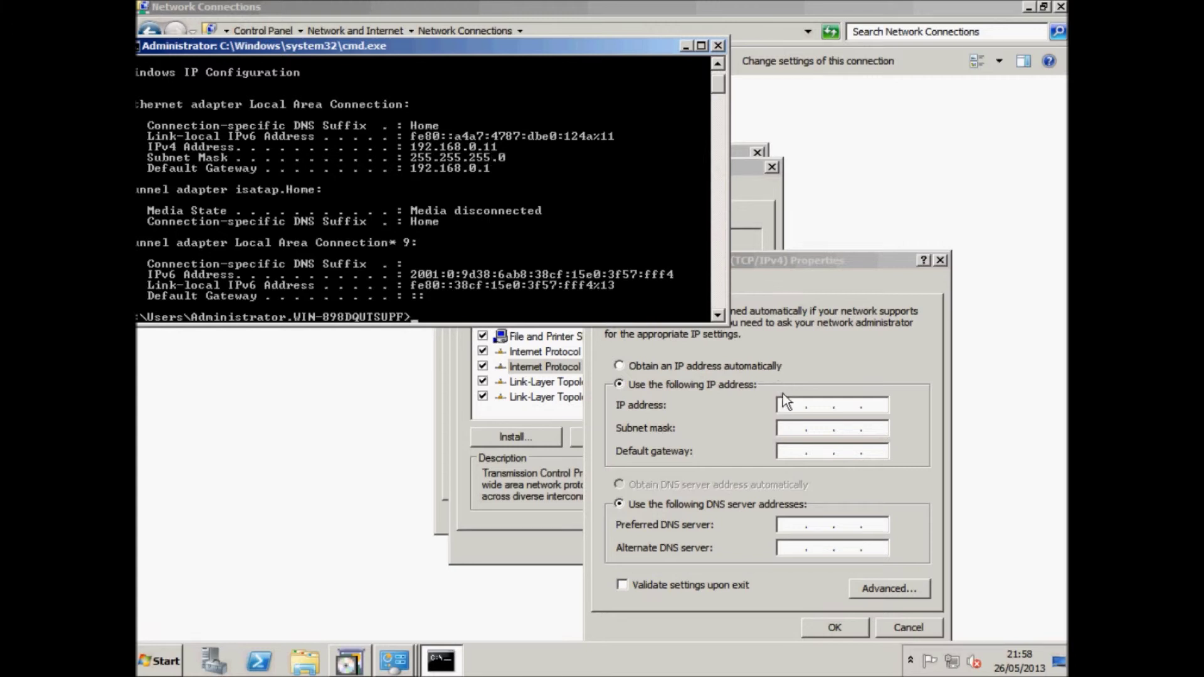
pyautogui.click(795, 405)
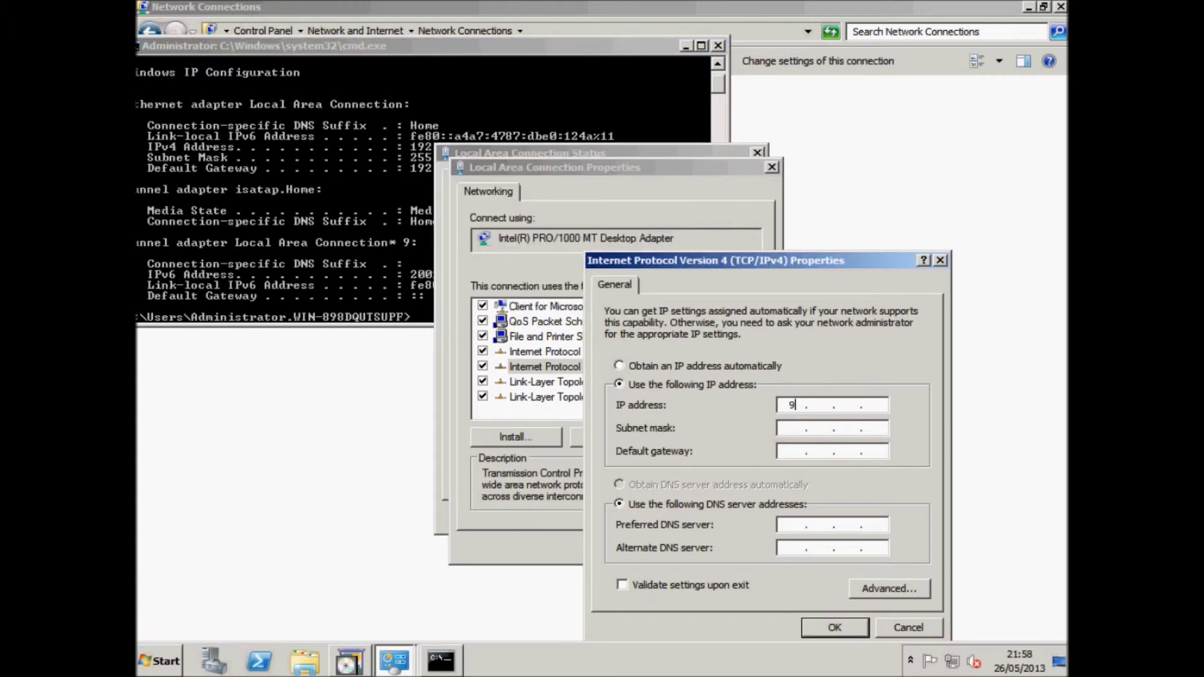
pyautogui.write('192 . ')
pyautogui.write('168 . 0 . 11')
pyautogui.click(789, 427)
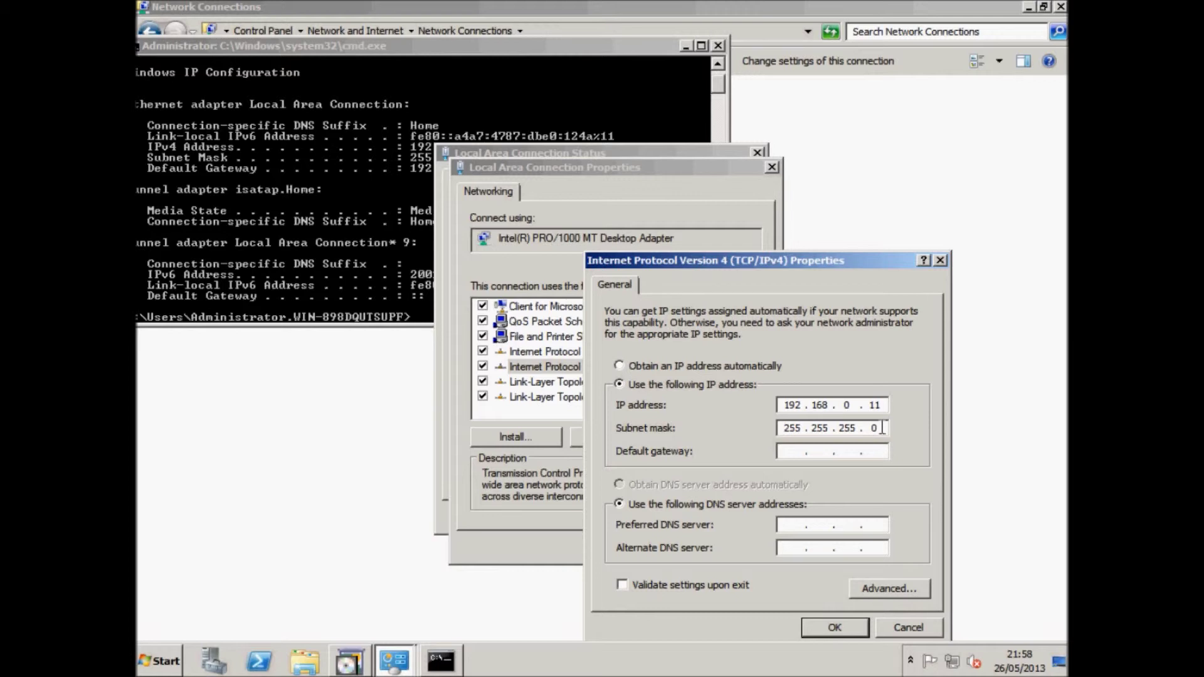
pyautogui.click(364, 233)
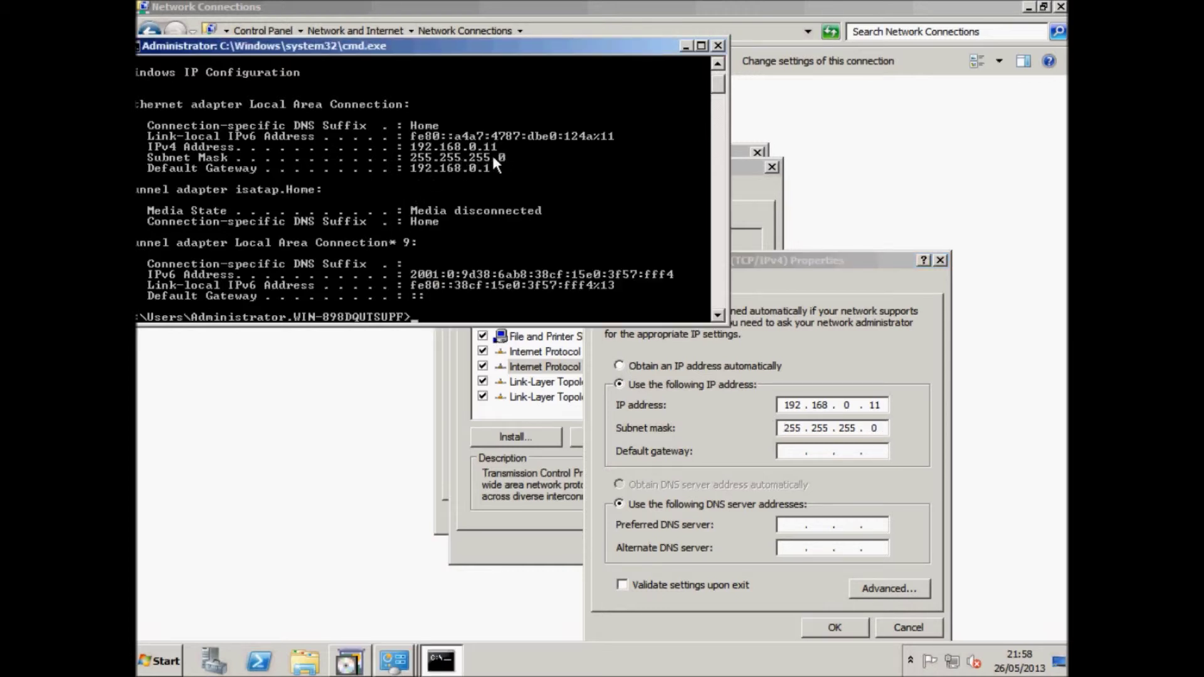
pyautogui.click(783, 450)
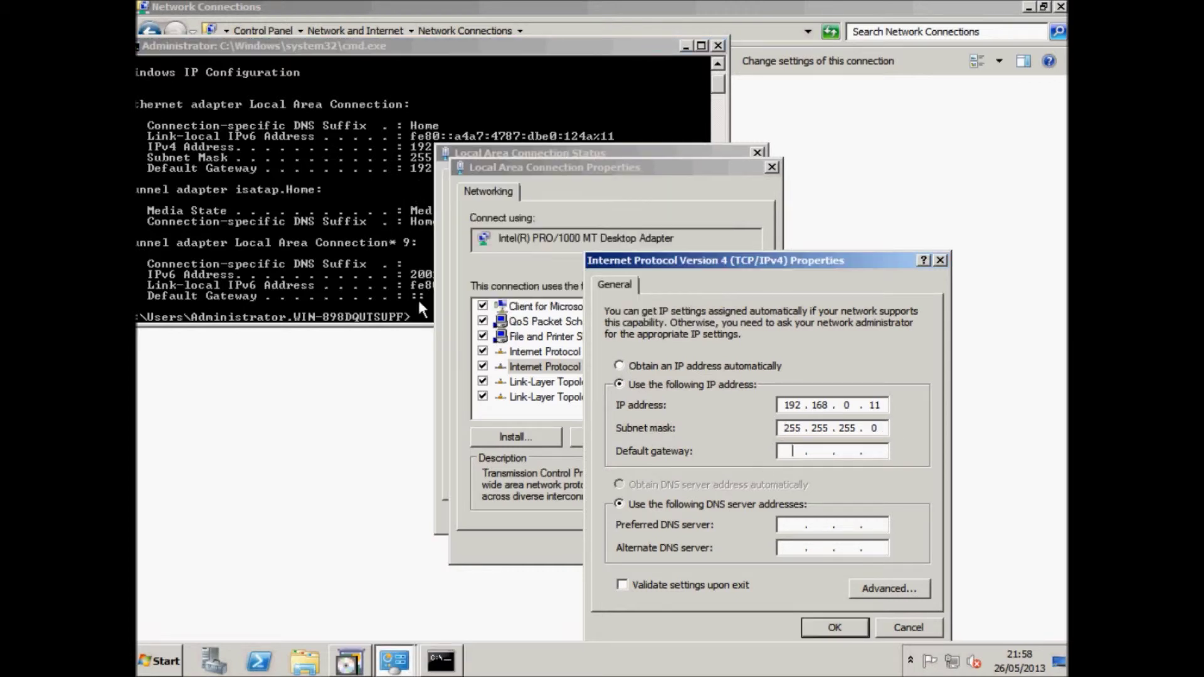
pyautogui.click(283, 221)
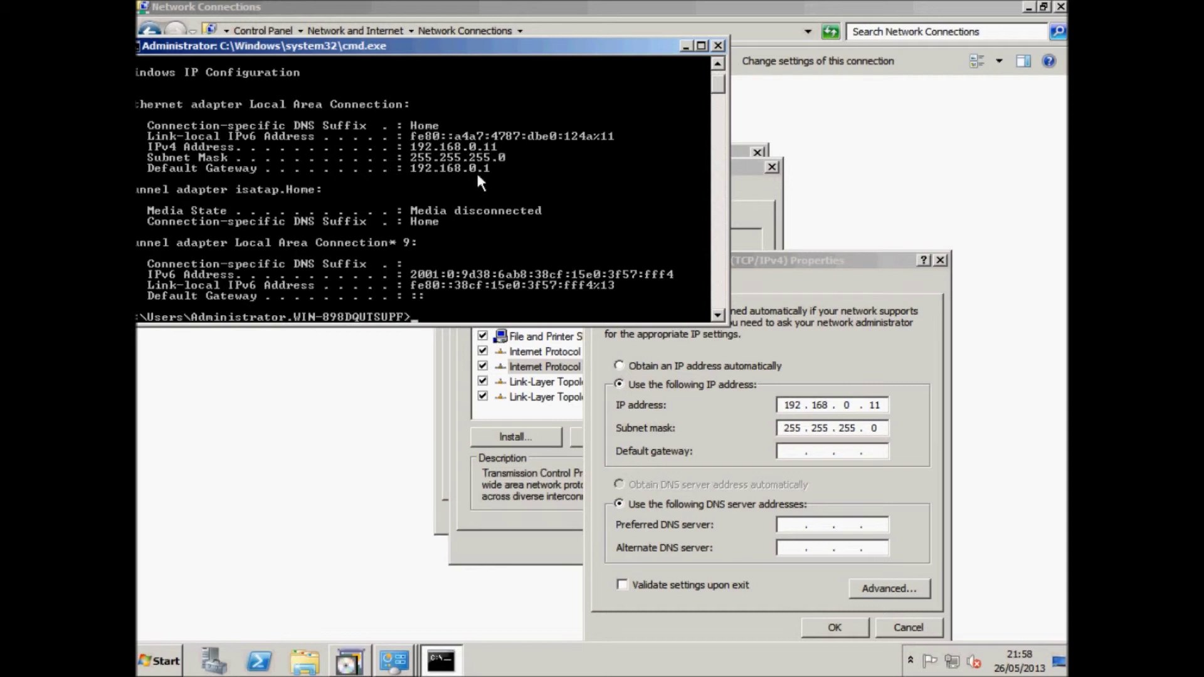
# Enter gateway and preferred DNS 192.168.0.1, then save and close the connection properties.
pyautogui.click(786, 451)
pyautogui.write('1')
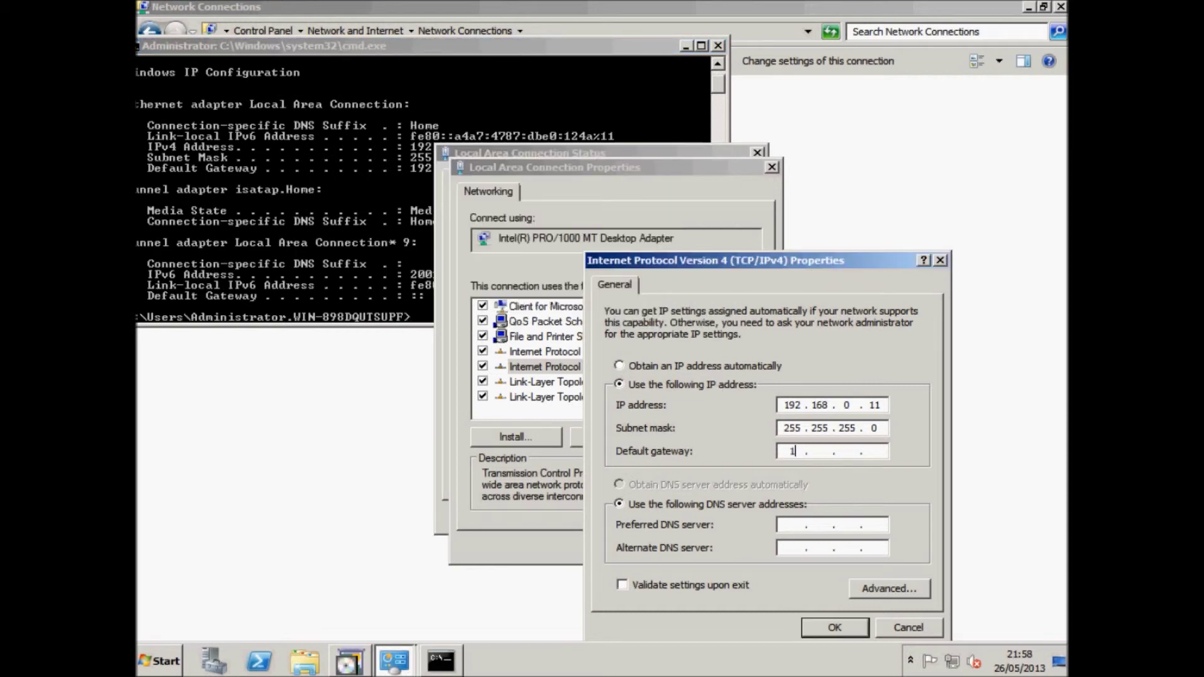
pyautogui.write('92 . 168 . 0 . 1')
pyautogui.click(278, 225)
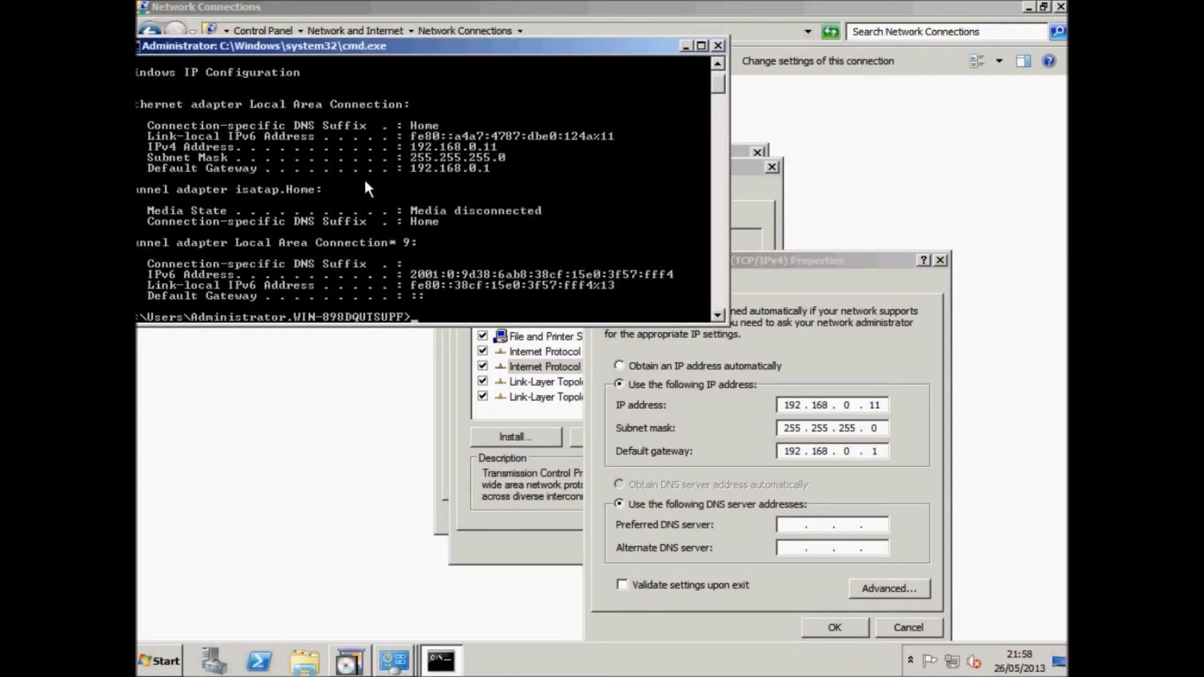
pyautogui.scroll(-2, 458, 230)
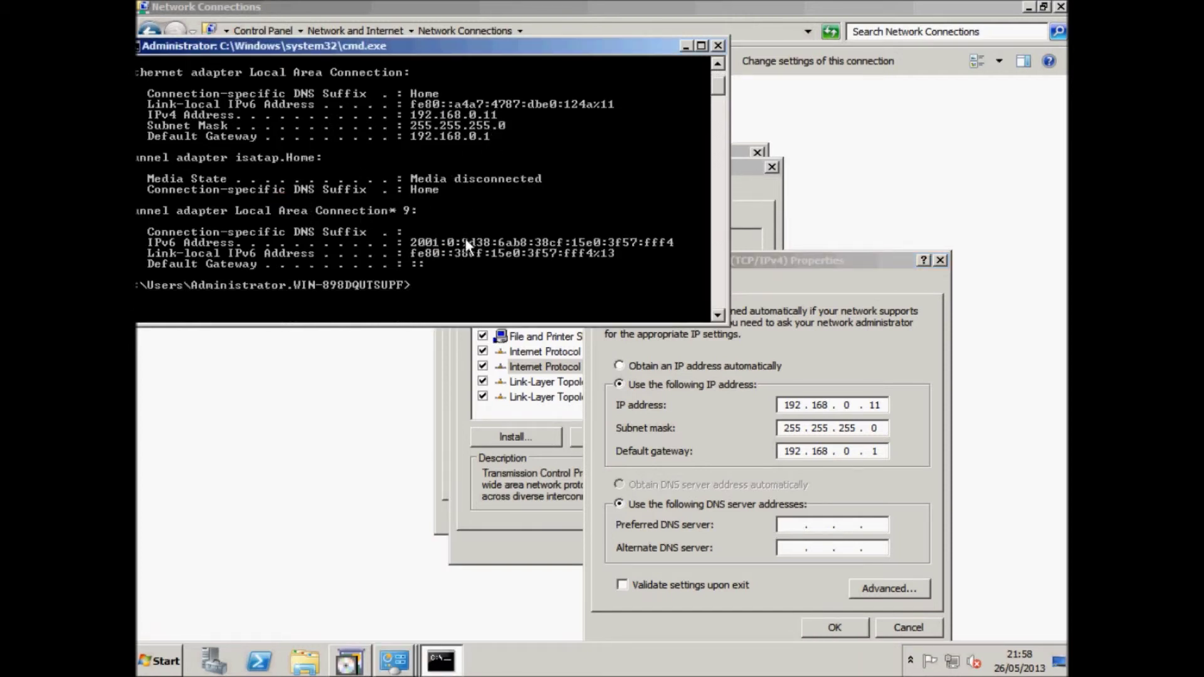
pyautogui.click(799, 526)
pyautogui.click(792, 524)
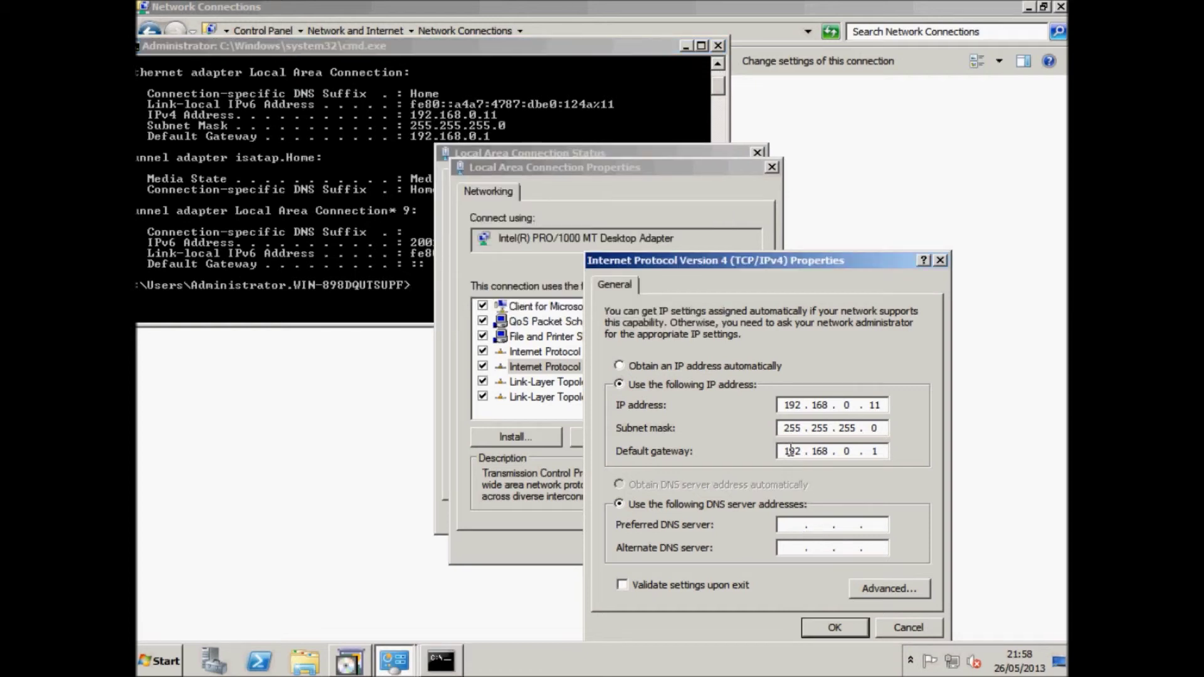
pyautogui.write('192')
pyautogui.write('168')
pyautogui.write('0')
pyautogui.write('1')
pyautogui.click(832, 628)
pyautogui.click(684, 555)
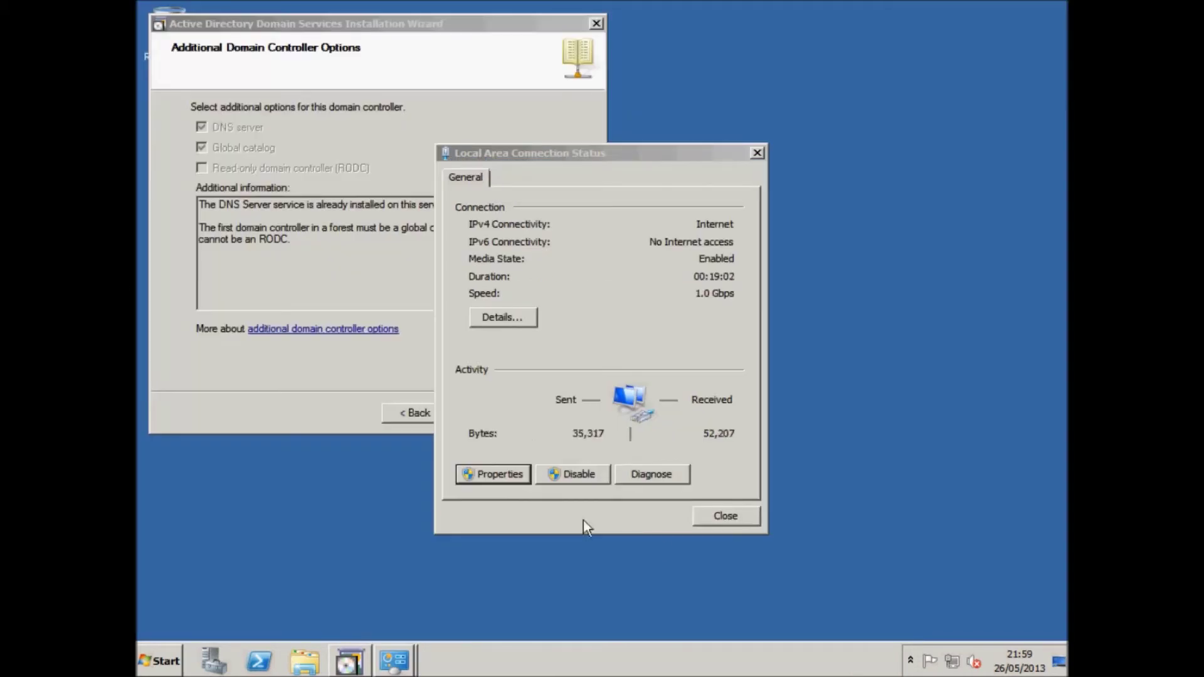
# Close Local Area Connection Status, pass the domain controller options, and move the delegation warning.
pyautogui.click(742, 518)
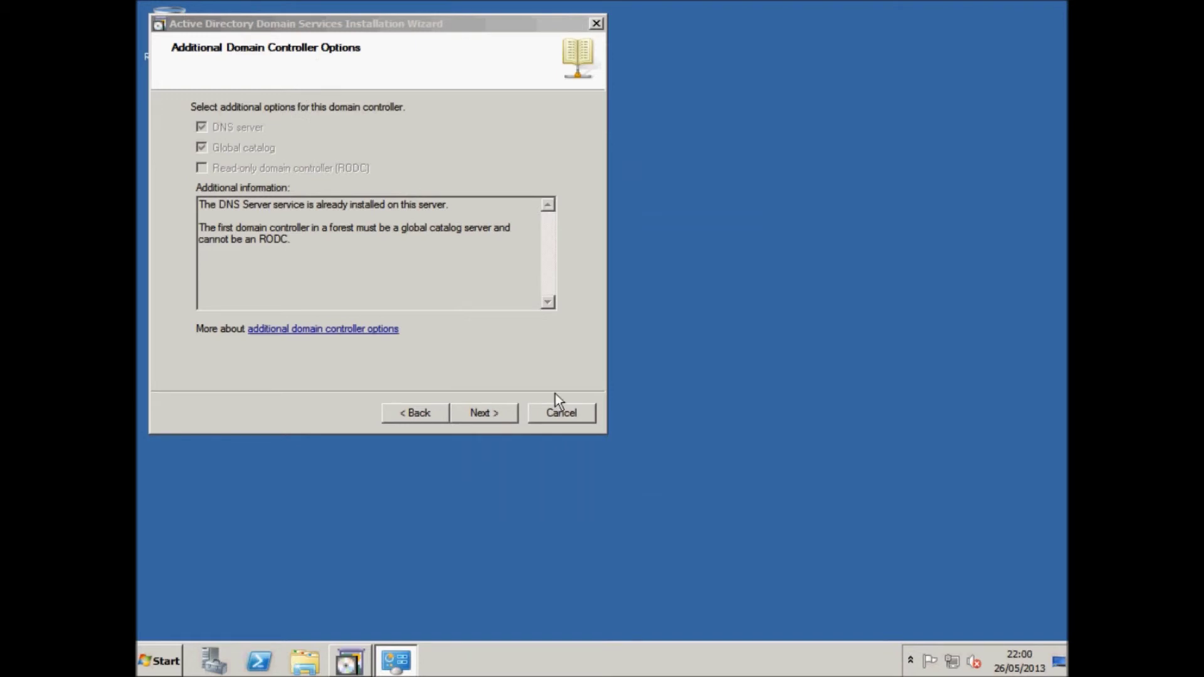
pyautogui.click(489, 411)
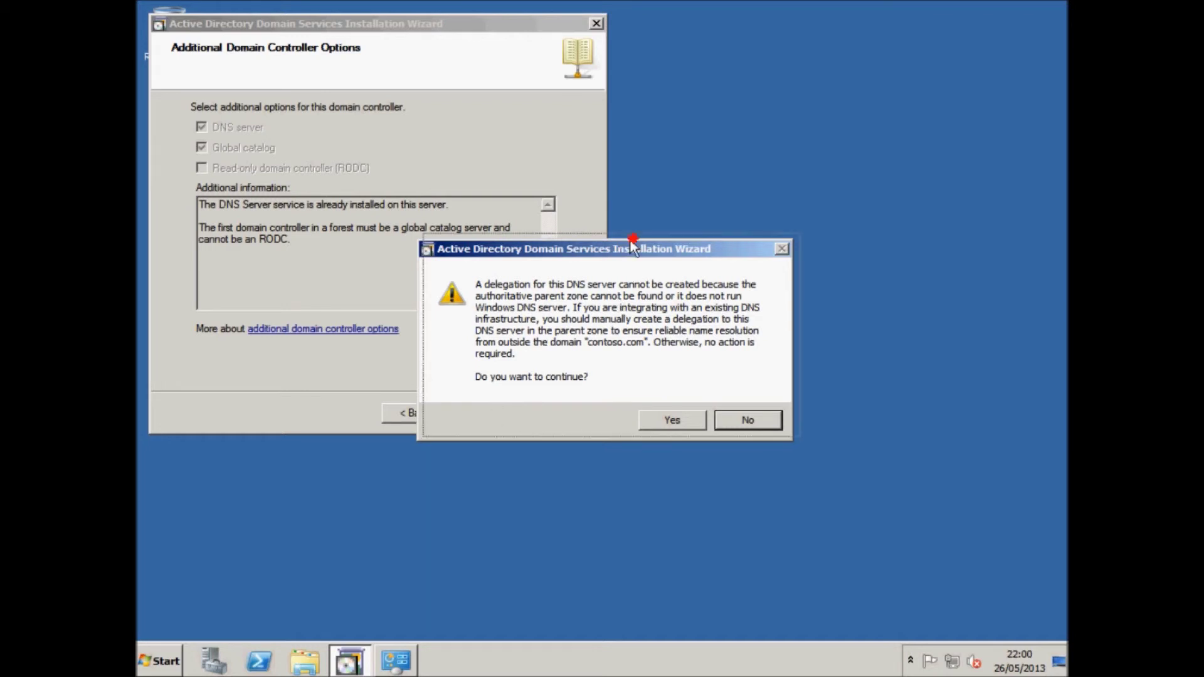
pyautogui.moveTo(629, 247); pyautogui.dragTo(640, 238)
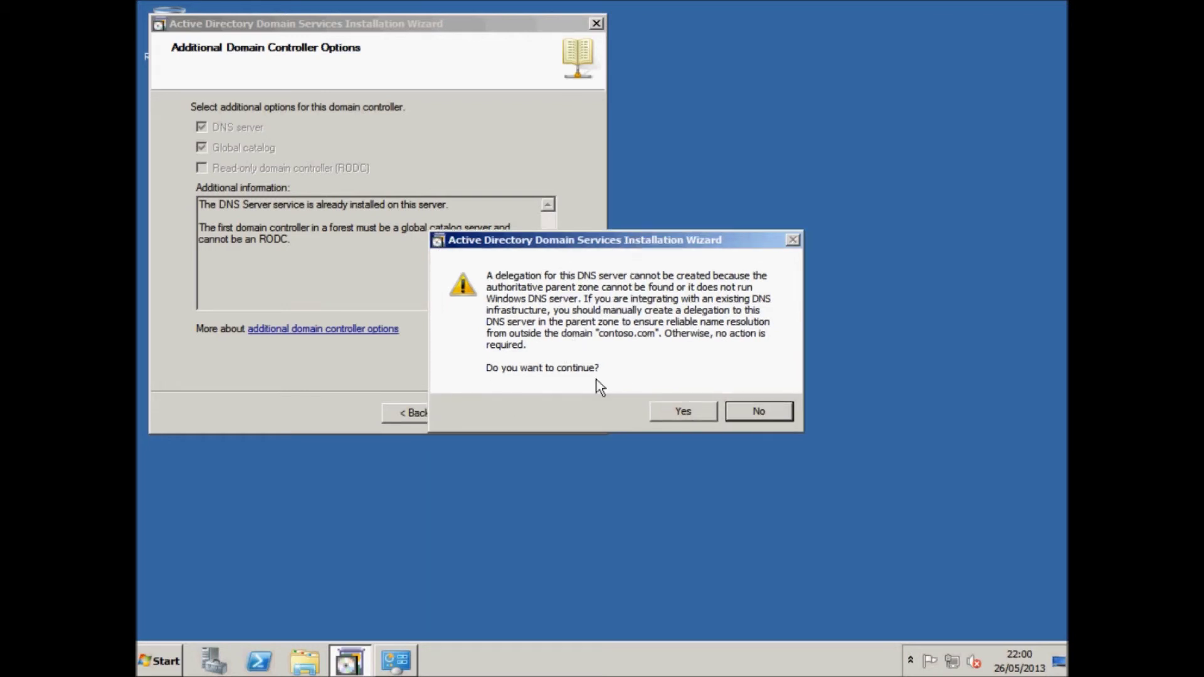
# Accept the DNS delegation warning and keep the default database, log and SYSVOL folders.
pyautogui.click(682, 414)
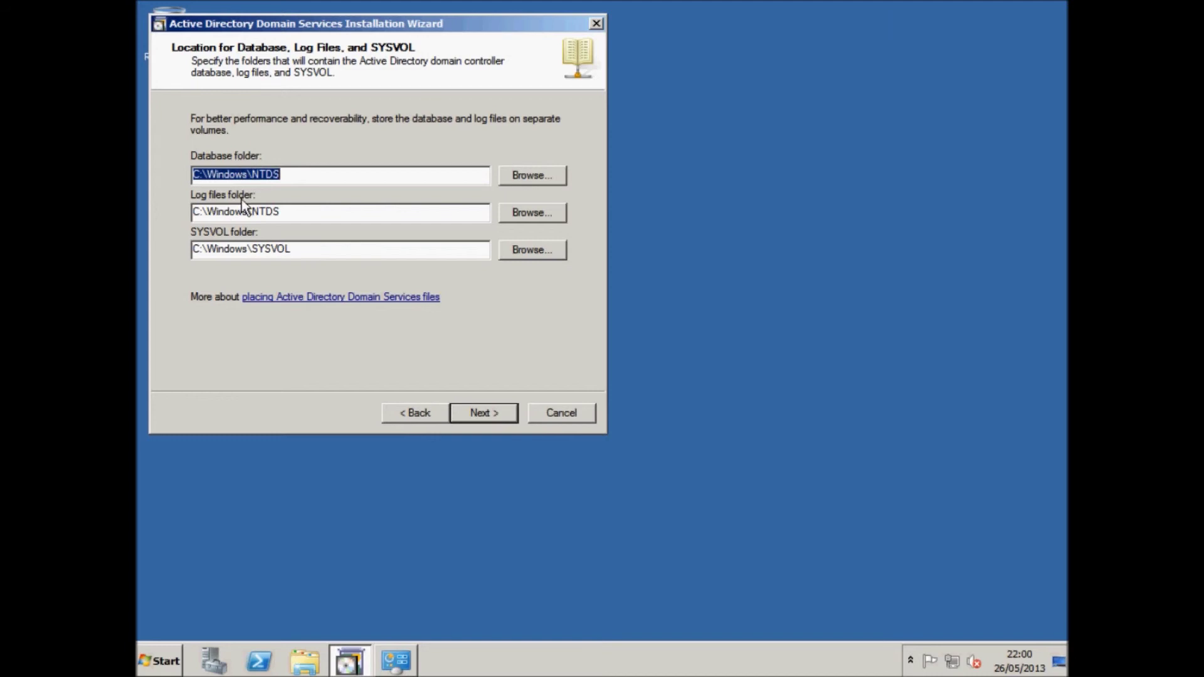
pyautogui.click(256, 175)
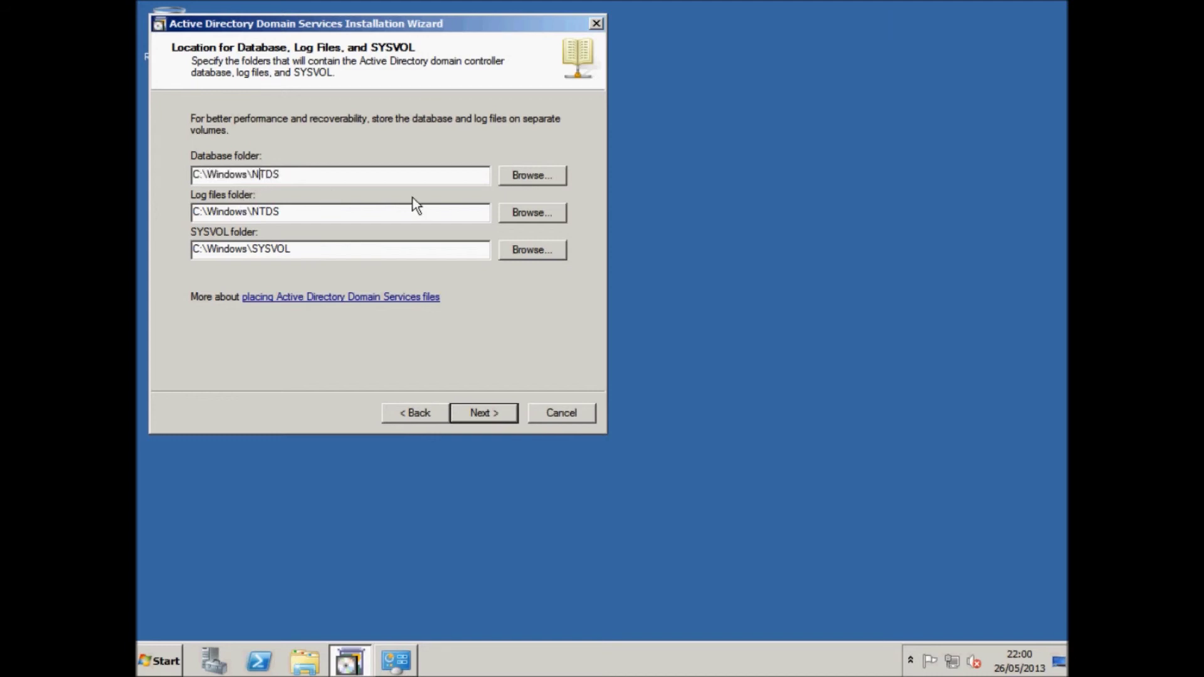
pyautogui.click(476, 420)
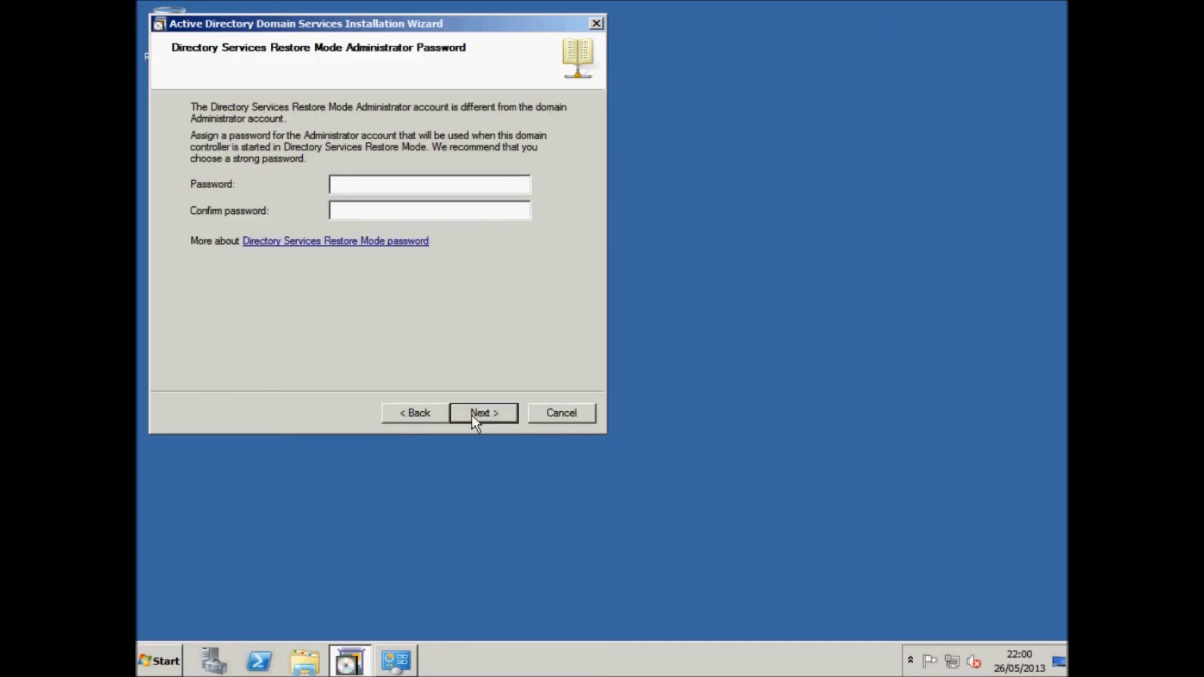
# Enter and confirm the DSRM password, then dismiss the password mismatch error.
pyautogui.click(371, 184)
pyautogui.write('pa')
pyautogui.press('BackSpace')
pyautogui.press('BackSpace')
pyautogui.write('Pa')
pyautogui.press('BackSpace')
pyautogui.press('BackSpace')
pyautogui.write('Password')
pyautogui.press('Tab')
pyautogui.write('Password')
pyautogui.click(484, 415)
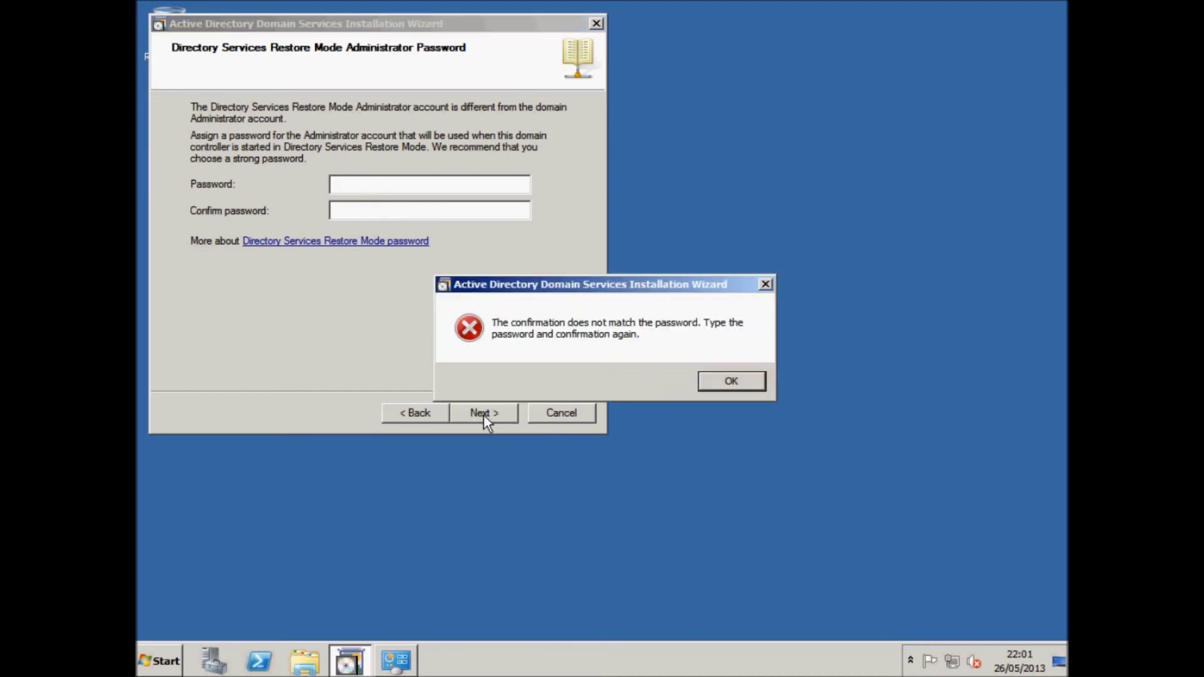
pyautogui.click(730, 381)
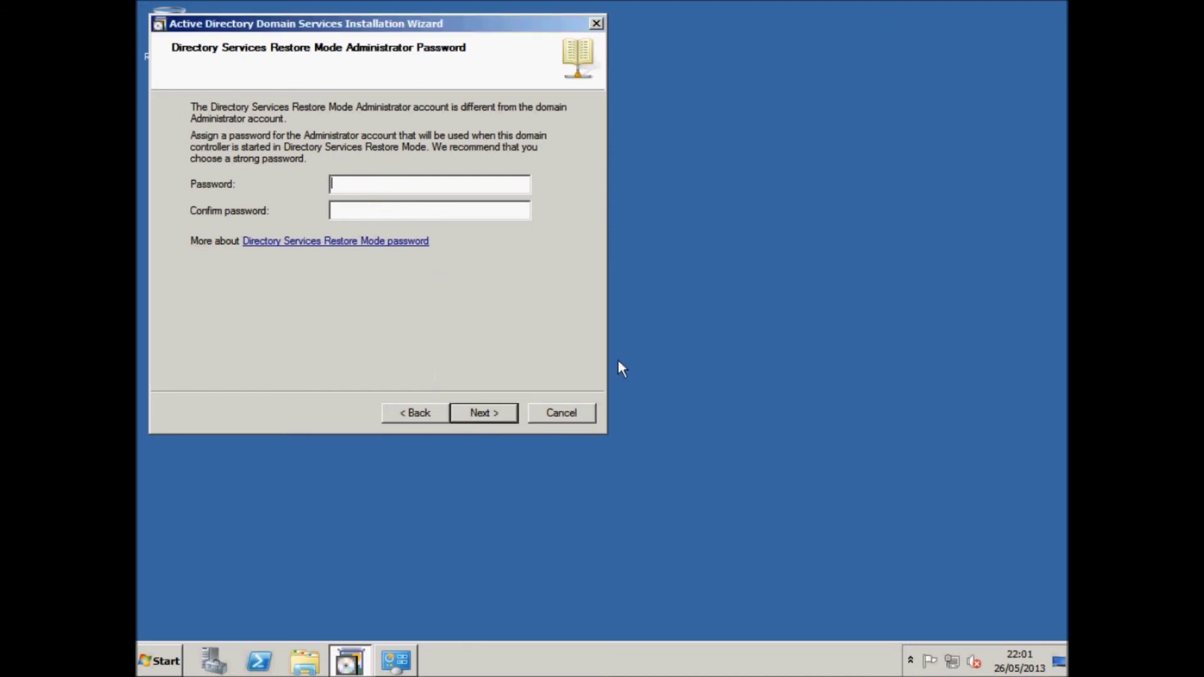
# Retype identical DSRM passwords in both fields and continue to the summary.
pyautogui.click(436, 188)
pyautogui.press('Tab')
pyautogui.click(482, 413)
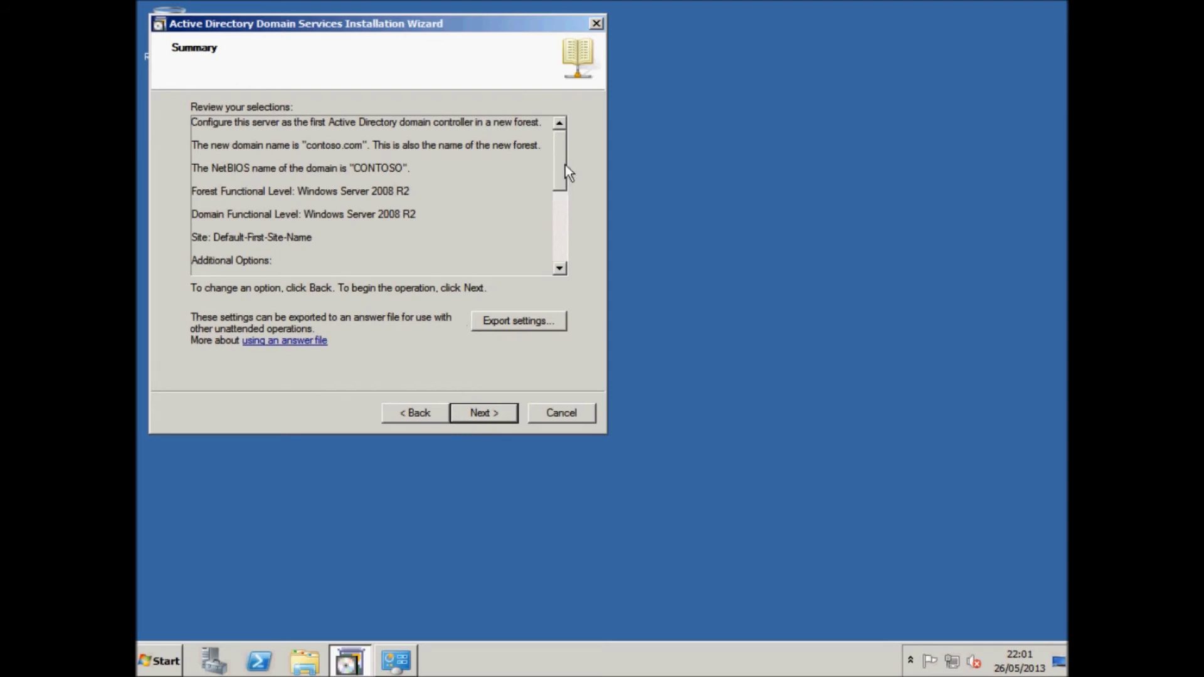
pyautogui.moveTo(560, 160)
pyautogui.mouseDown()
pyautogui.moveTo(561, 217)
pyautogui.moveTo(560, 151)
pyautogui.mouseUp()
# Review the contoso.com summary settings and start installing Active Directory Domain Services.
pyautogui.moveTo(191, 119)
pyautogui.mouseDown()
pyautogui.moveTo(419, 265)
pyautogui.moveTo(433, 296)
pyautogui.mouseUp()
pyautogui.click(430, 249)
pyautogui.scroll(5, 423, 240)
pyautogui.scroll(-5, 417, 236)
pyautogui.scroll(5, 417, 237)
pyautogui.scroll(-5, 324, 188)
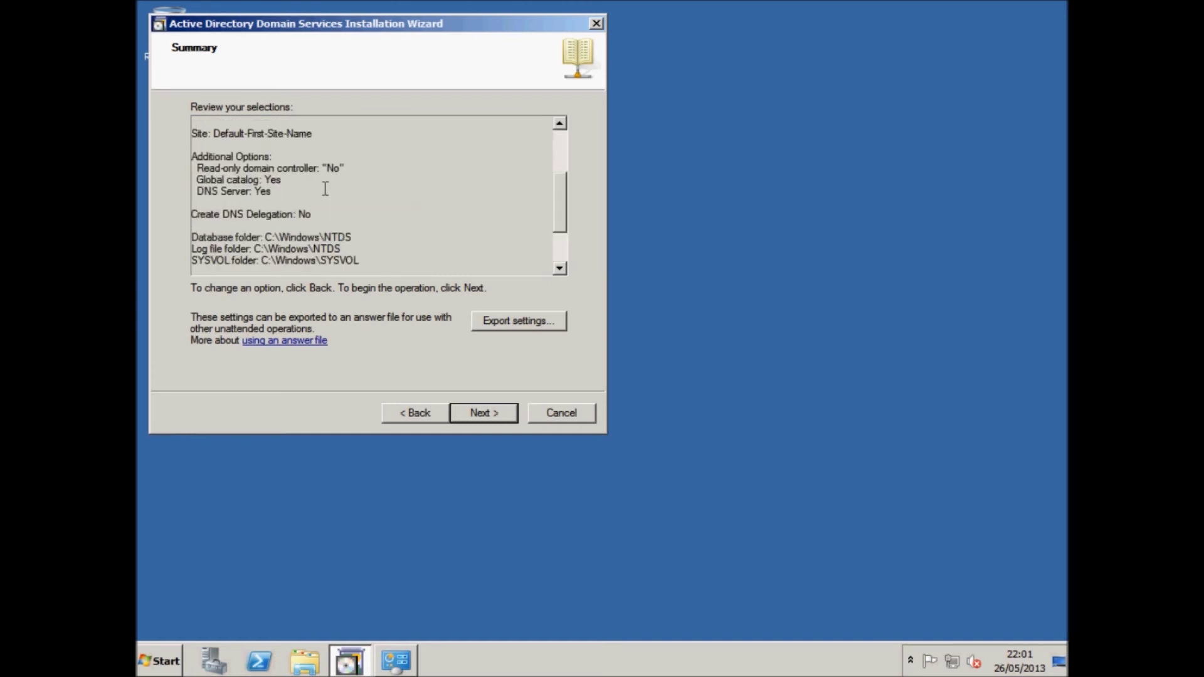
pyautogui.scroll(-3, 324, 188)
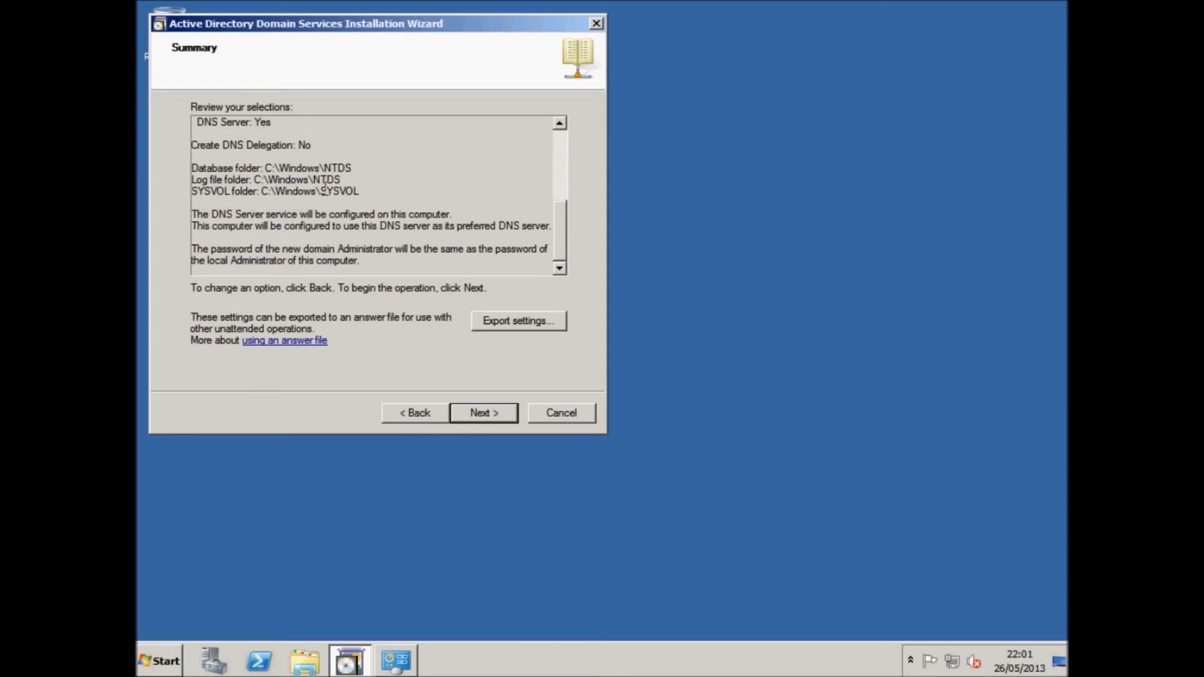
pyautogui.click(489, 416)
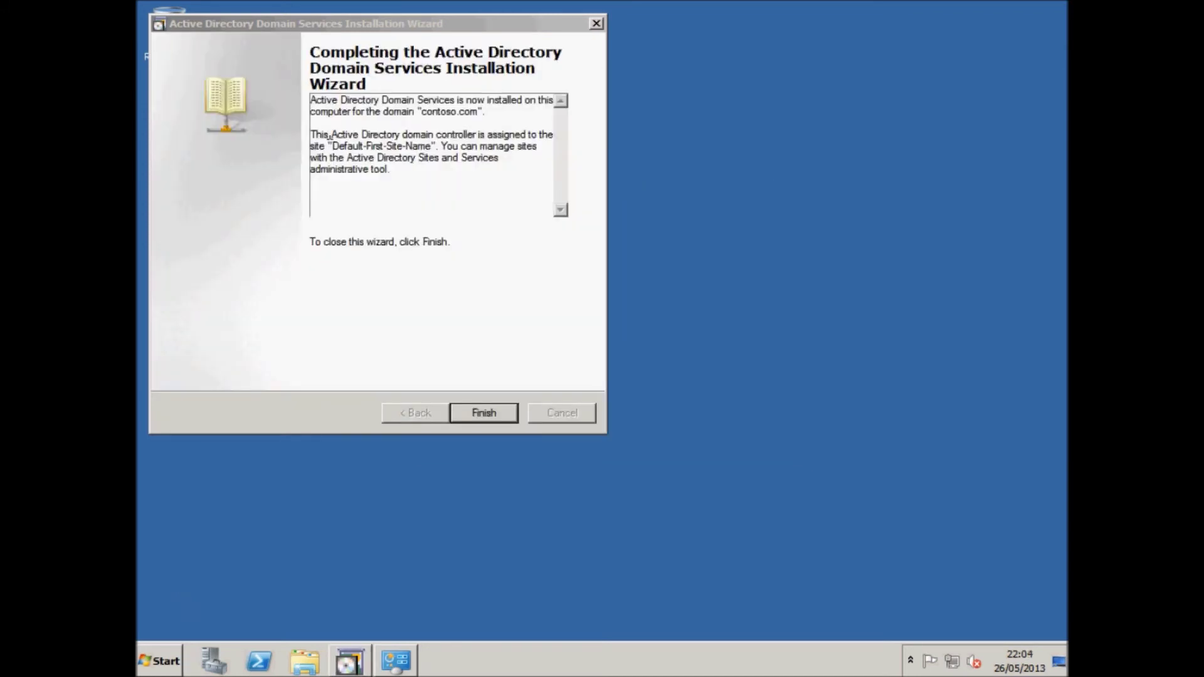
# Bring the completed installation wizard forward and finish it to reach the restart prompt.
pyautogui.click(357, 73)
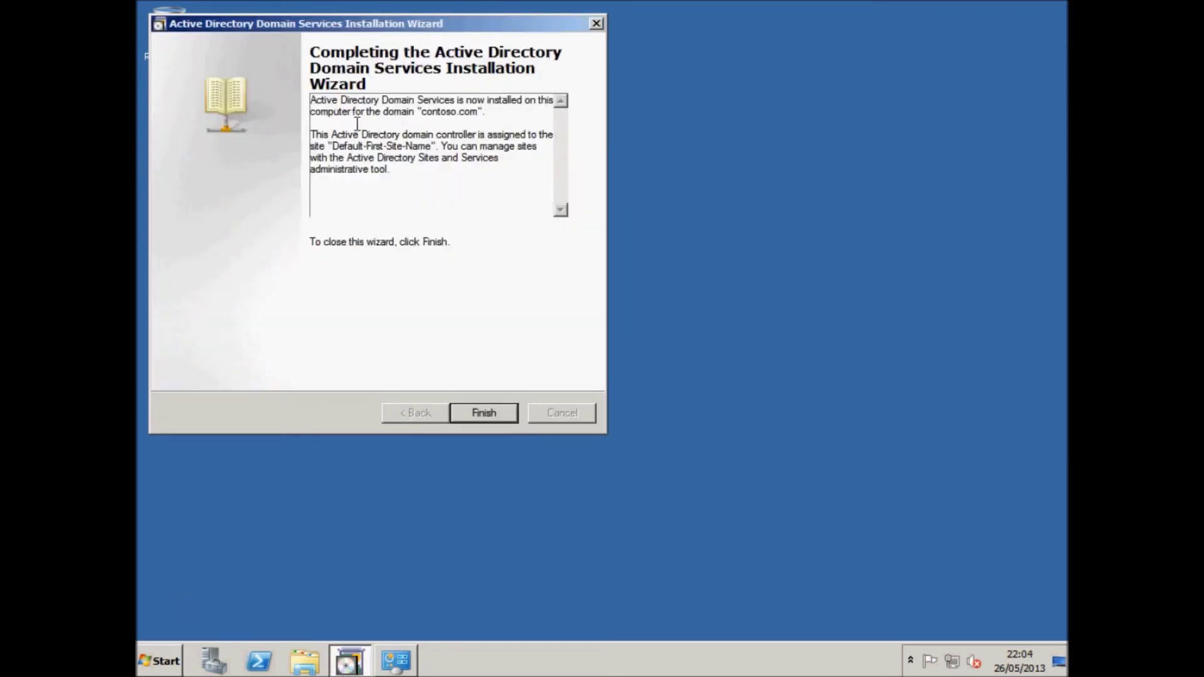
pyautogui.click(484, 412)
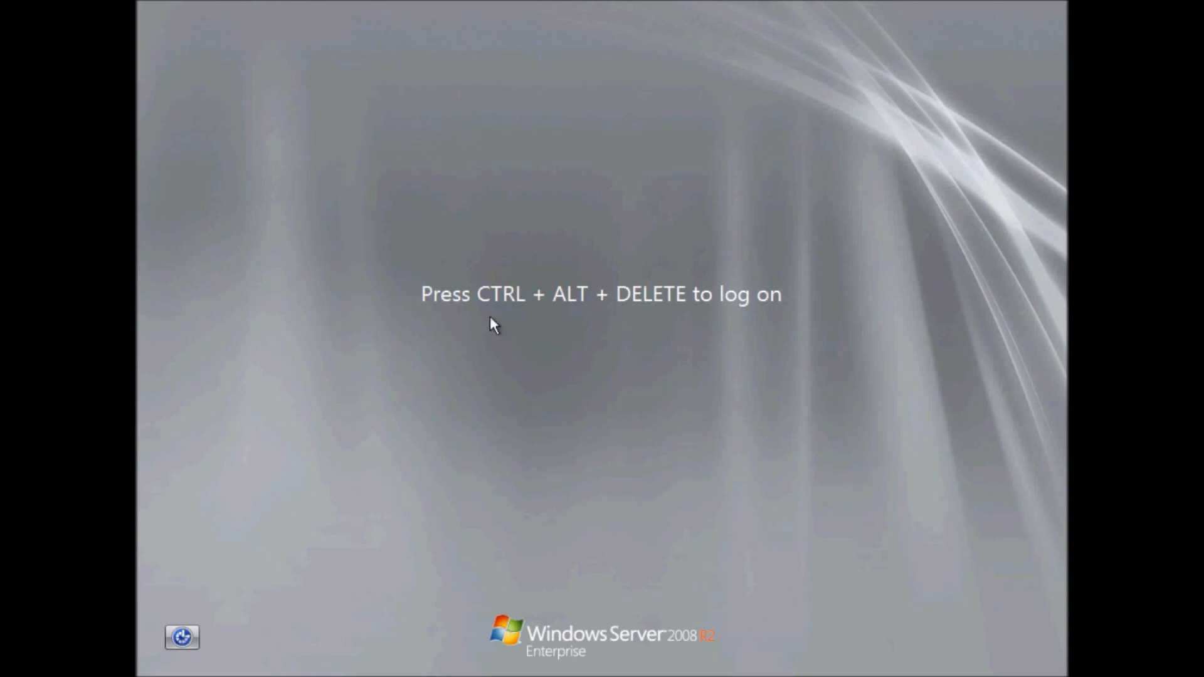
# Log on as the CONTOSO Administrator using Ctrl+Alt+Delete and the administrator password.
pyautogui.hotkey('ctrl', 'alt', 'Delete')
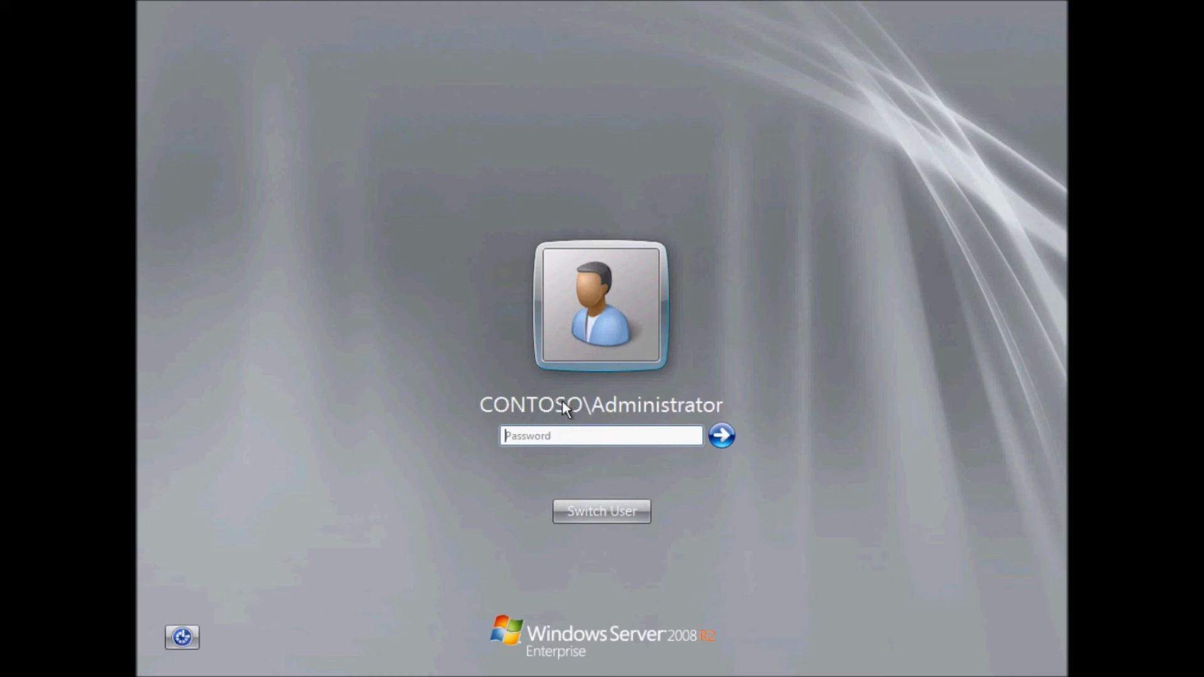
pyautogui.click(575, 433)
pyautogui.press('Return')
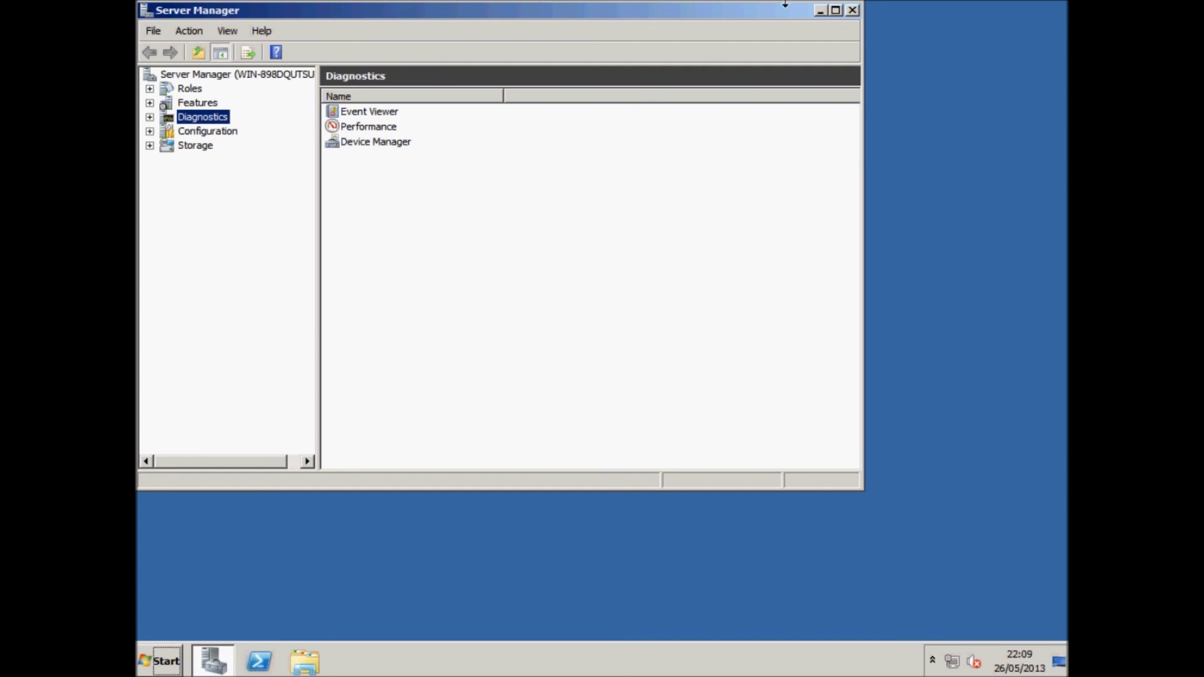
# Close Server Manager once the administrator desktop has loaded.
pyautogui.click(853, 10)
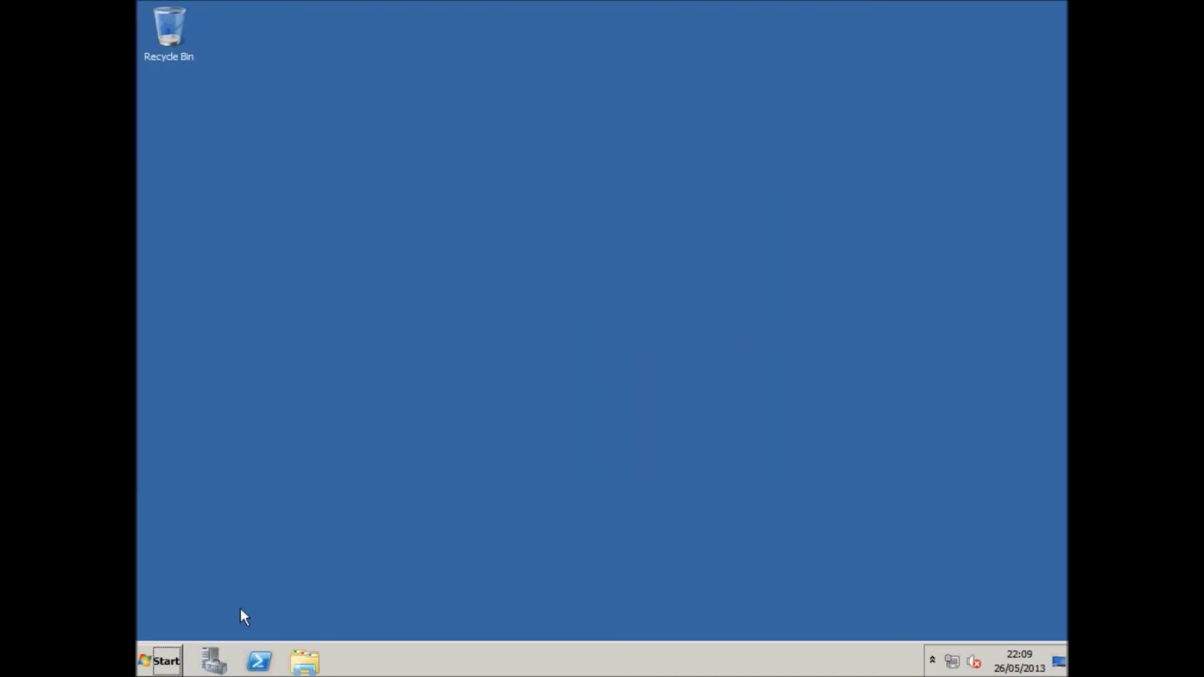
# Reopen Server Manager and select its root node to view the Server Summary.
pyautogui.click(211, 660)
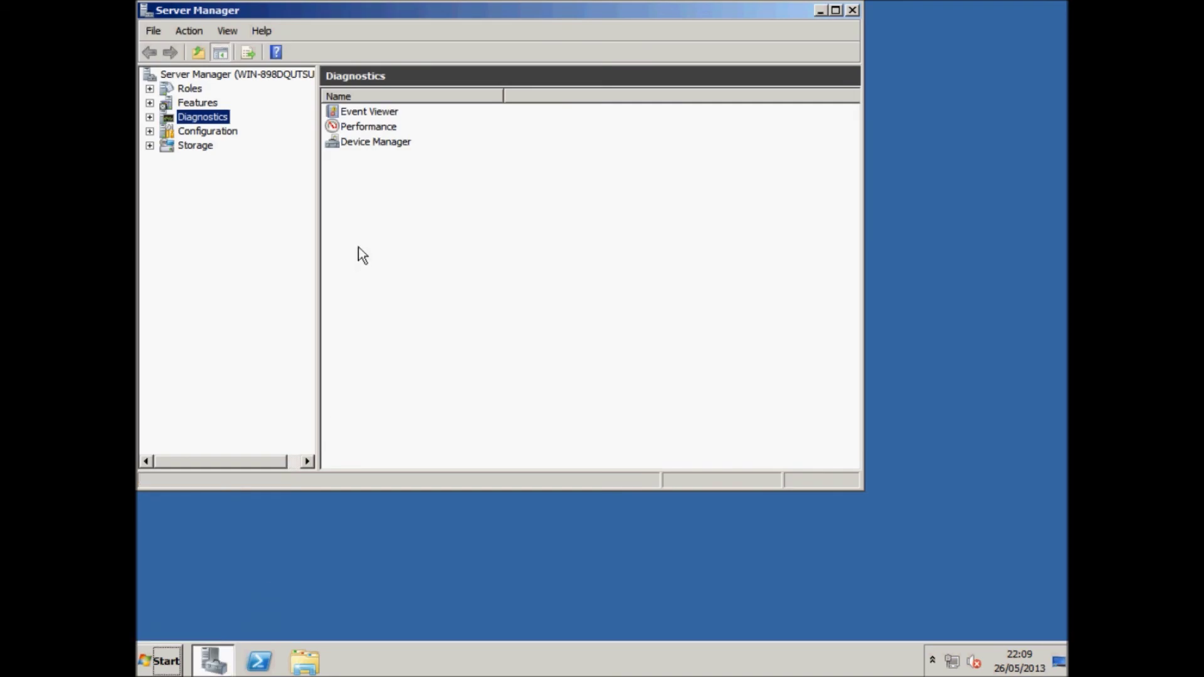
pyautogui.click(188, 88)
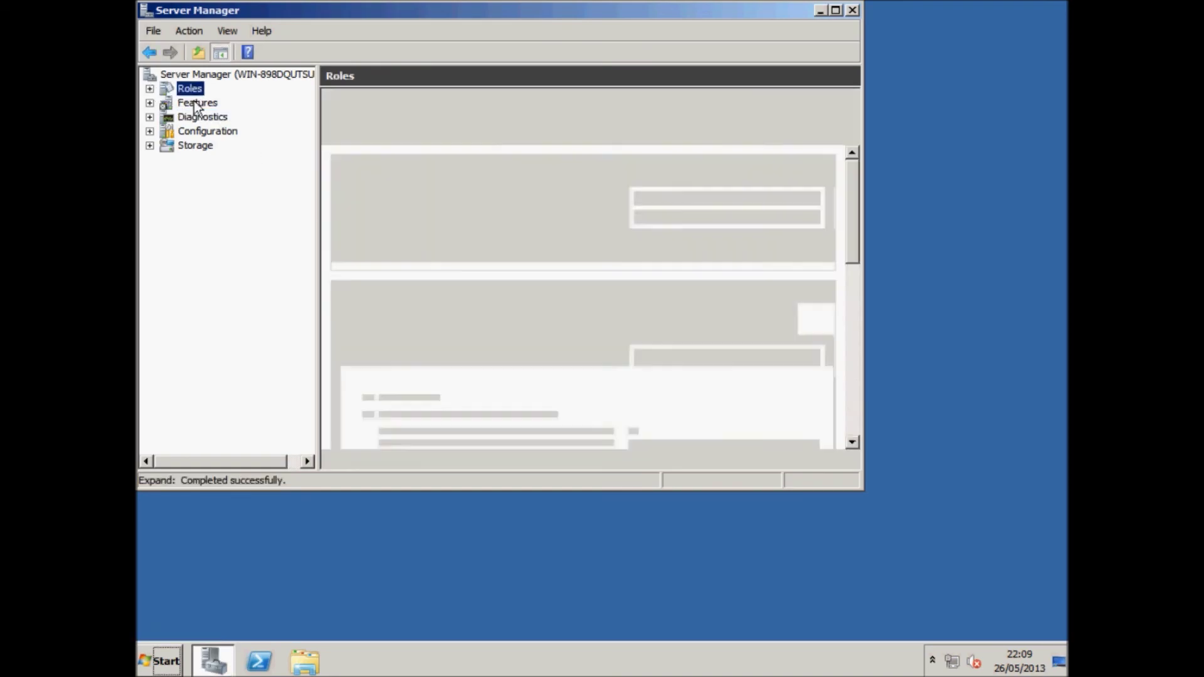
pyautogui.press('Up')
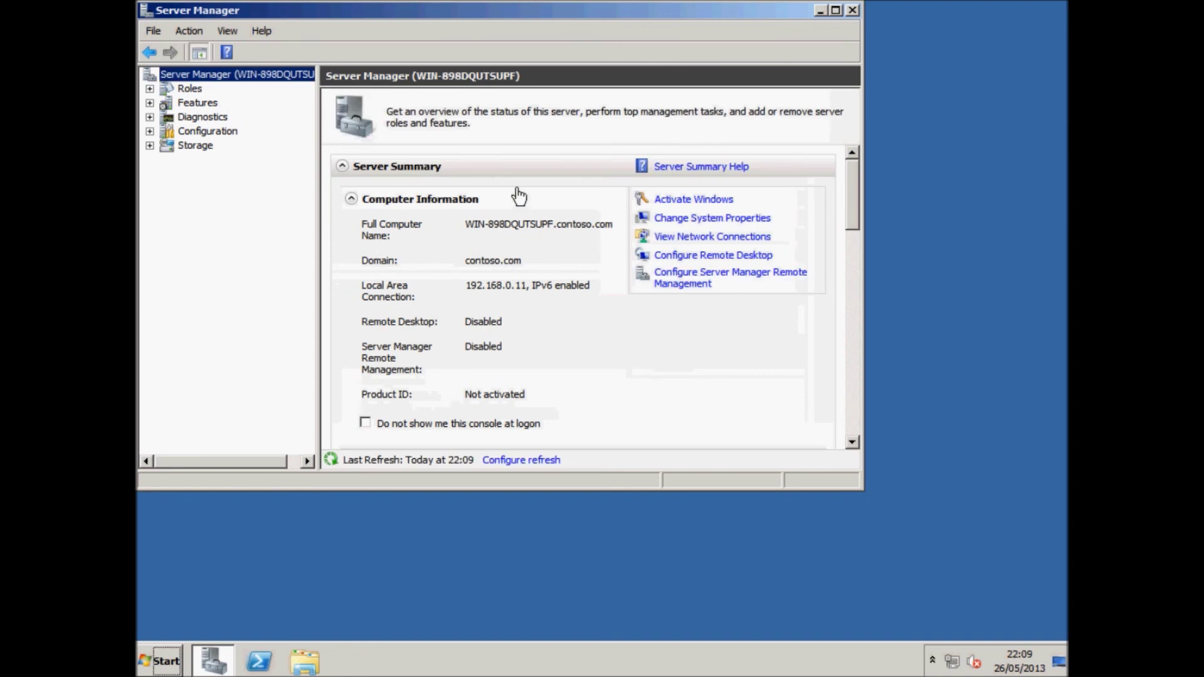